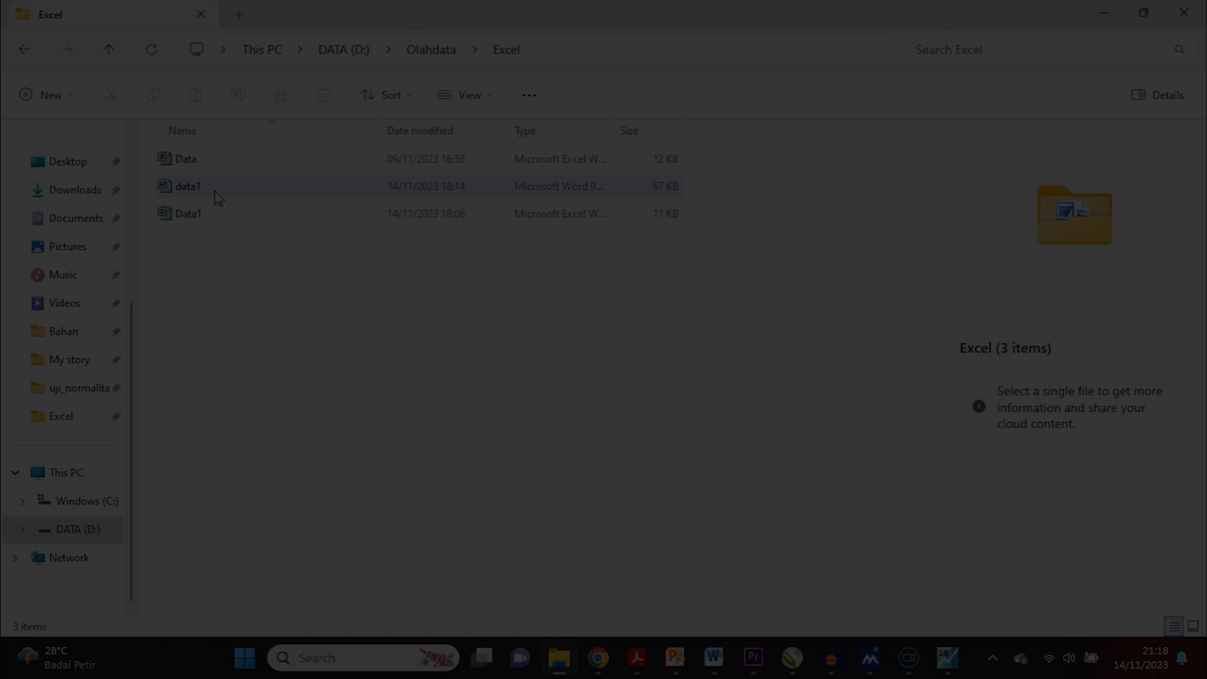
- Open the data1 Word document from the Excel folder
left_click(217, 197)
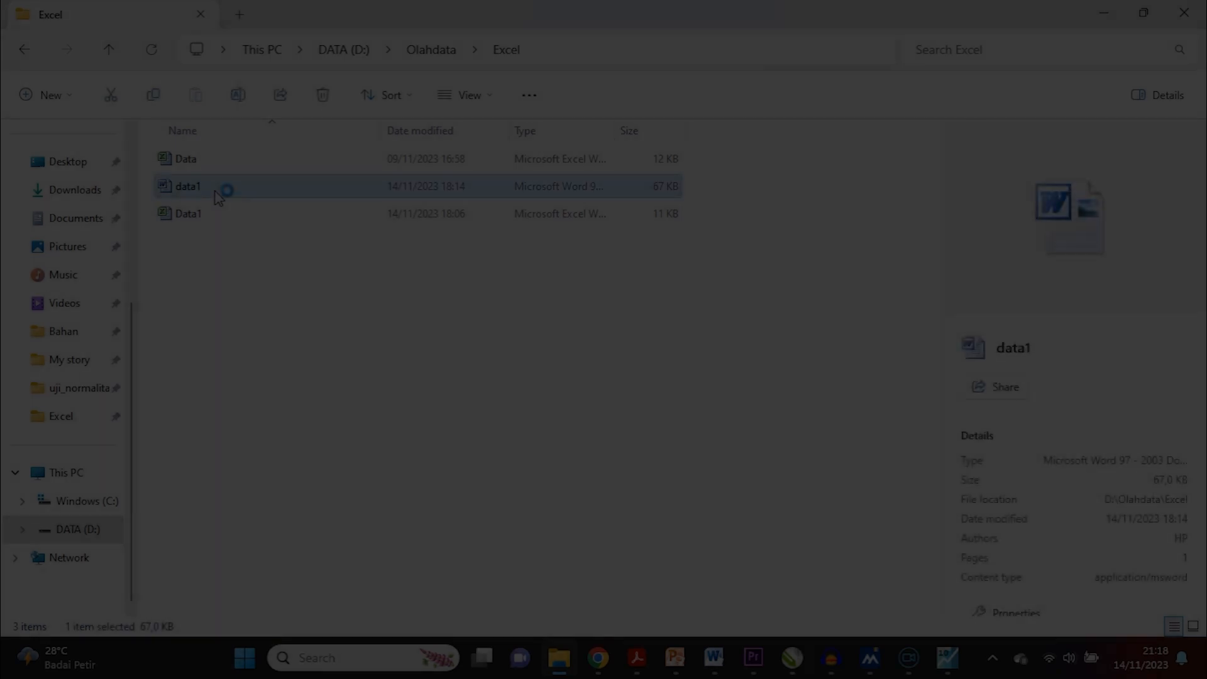
left_click(885, 56)
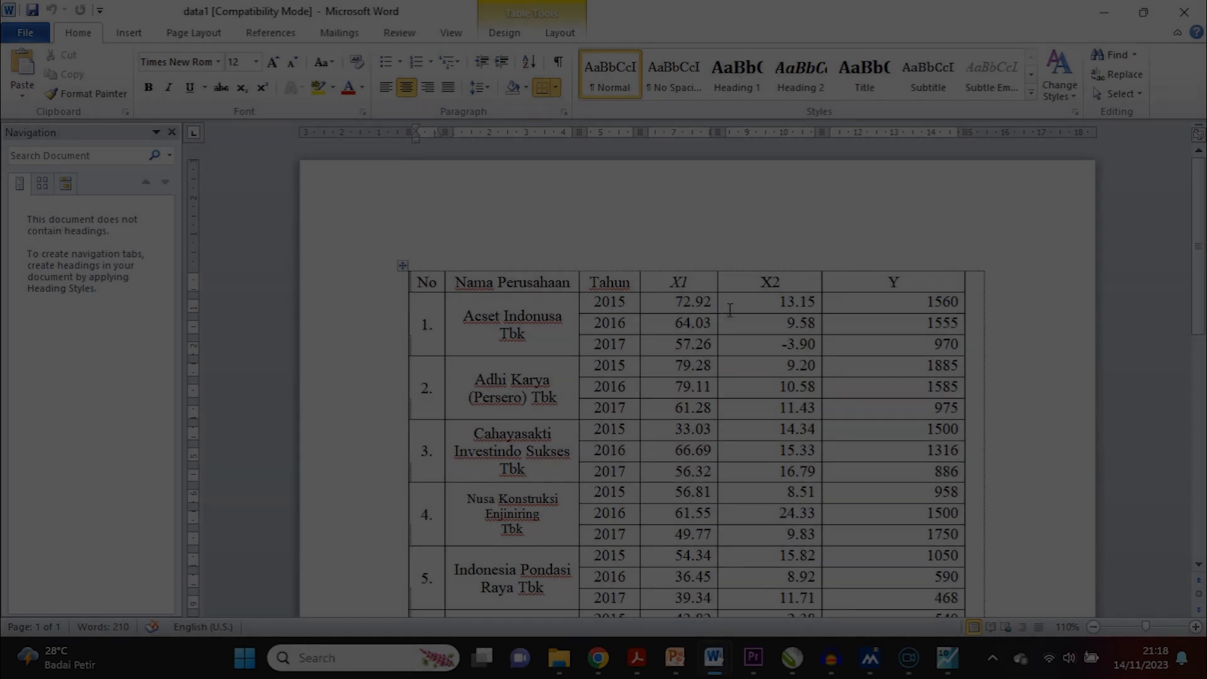
- Switch to EViews and start a new workfile with the Balanced Panel structure type
left_click(953, 666)
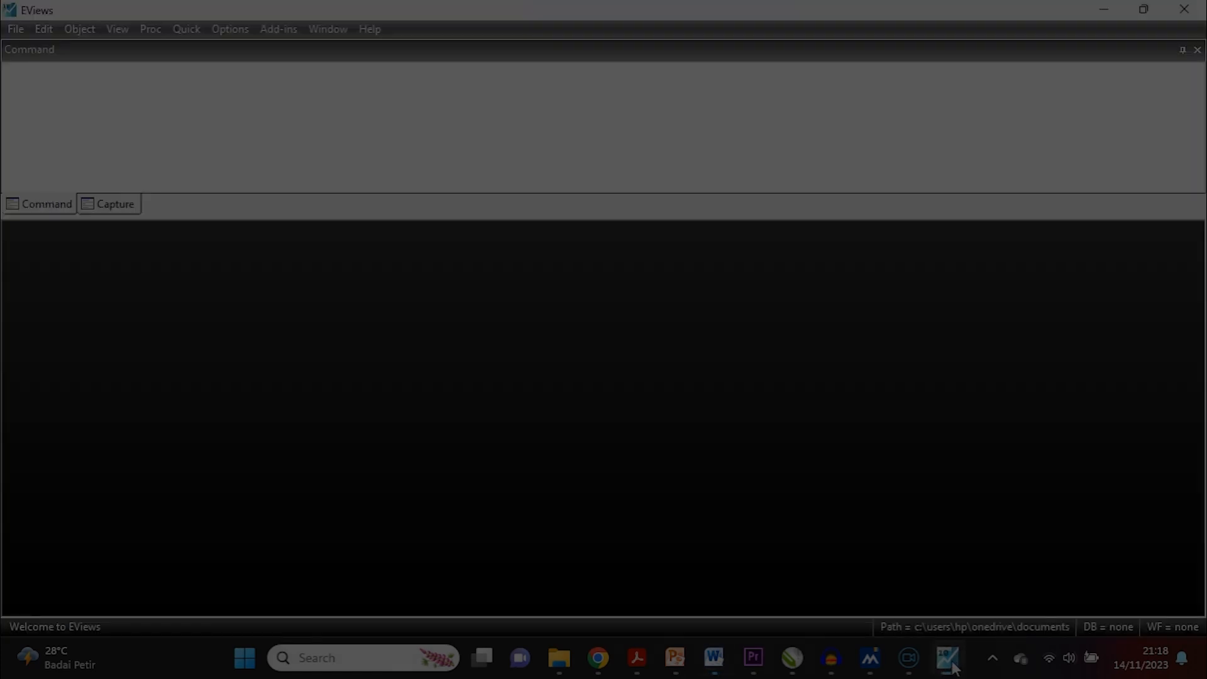
left_click(23, 33)
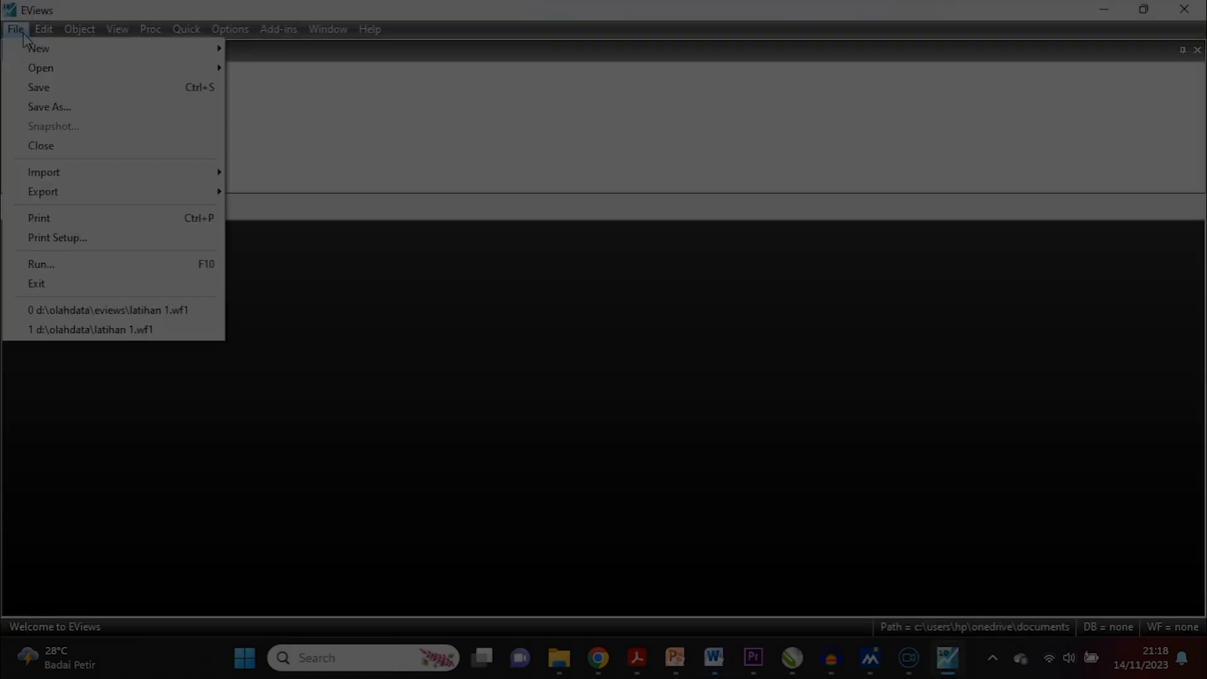
mouse_move(25, 42)
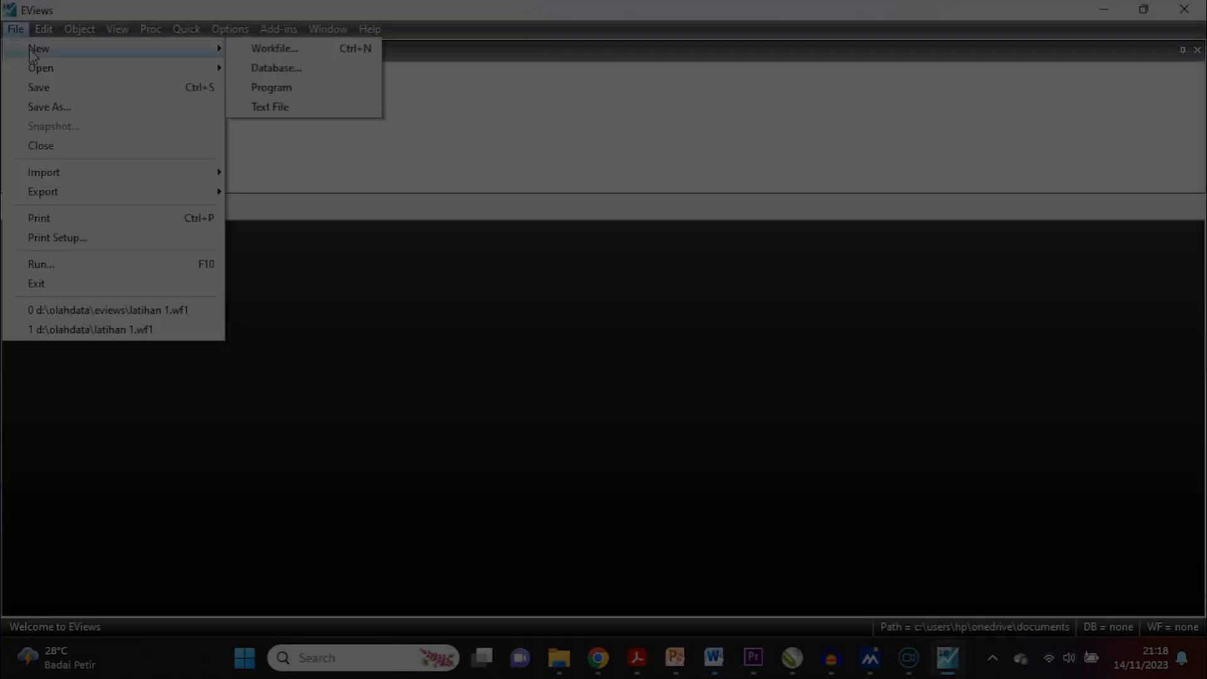
left_click(249, 54)
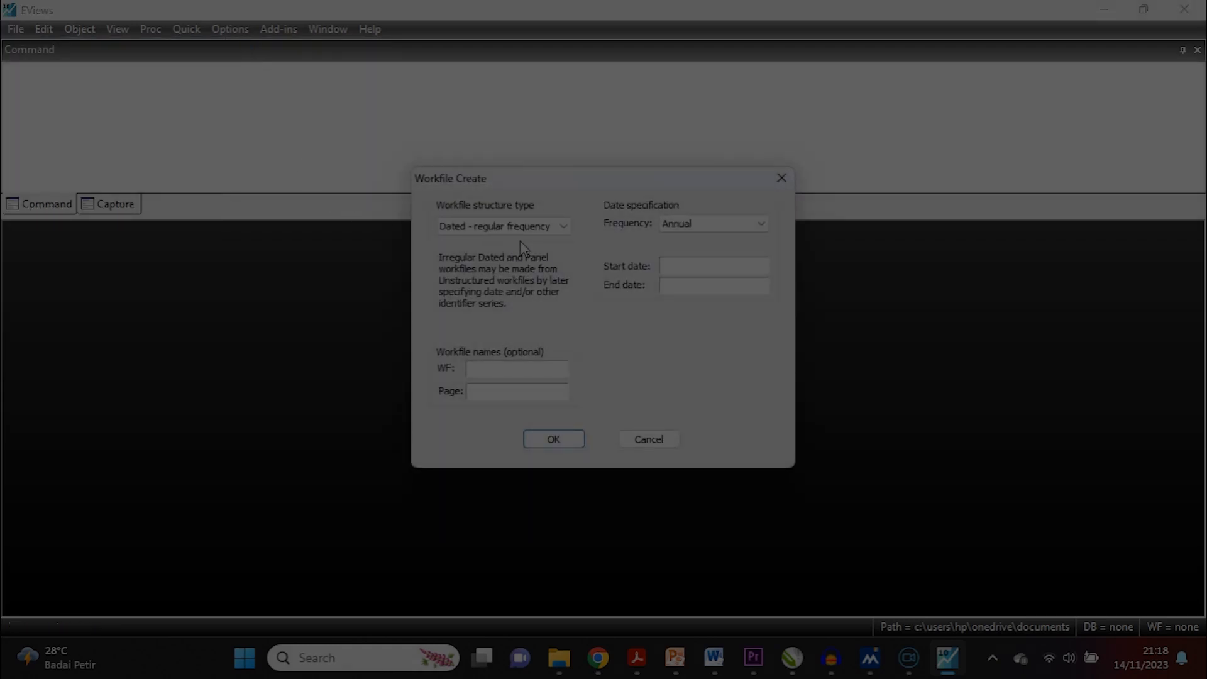
left_click(557, 226)
left_click(544, 267)
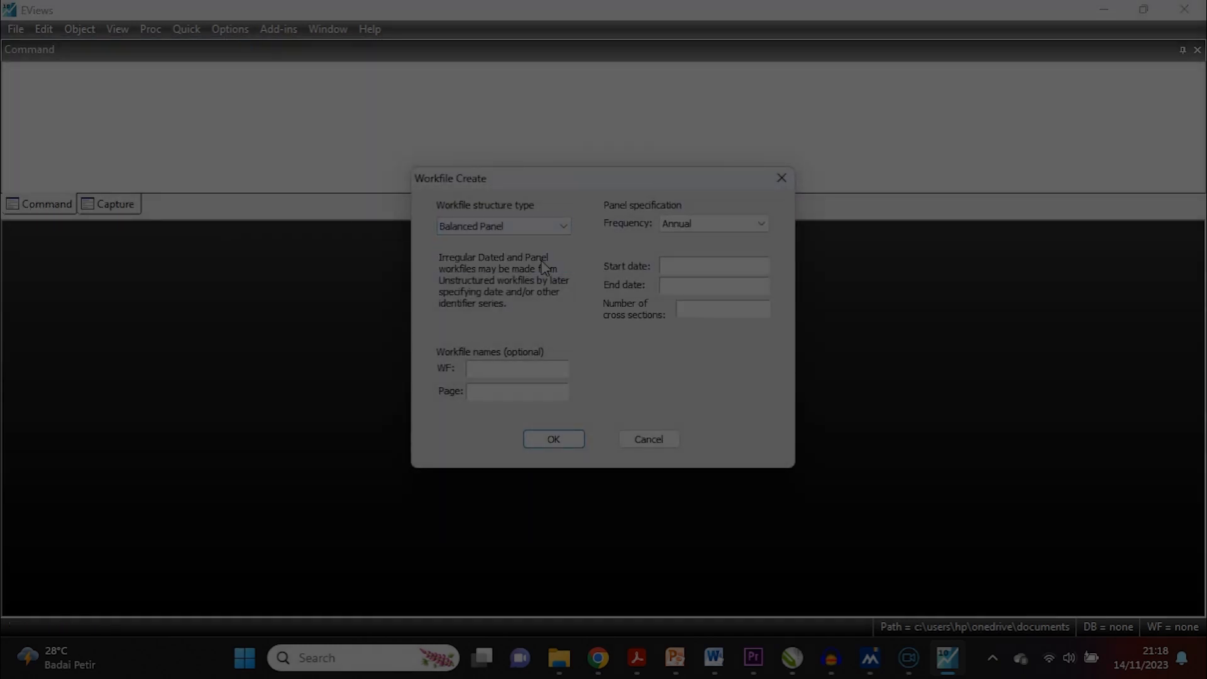
- Set the panel's start date to 2015, end date to 2017 and cross sections to 12, and create the workfile
left_click(667, 269)
type("2015")
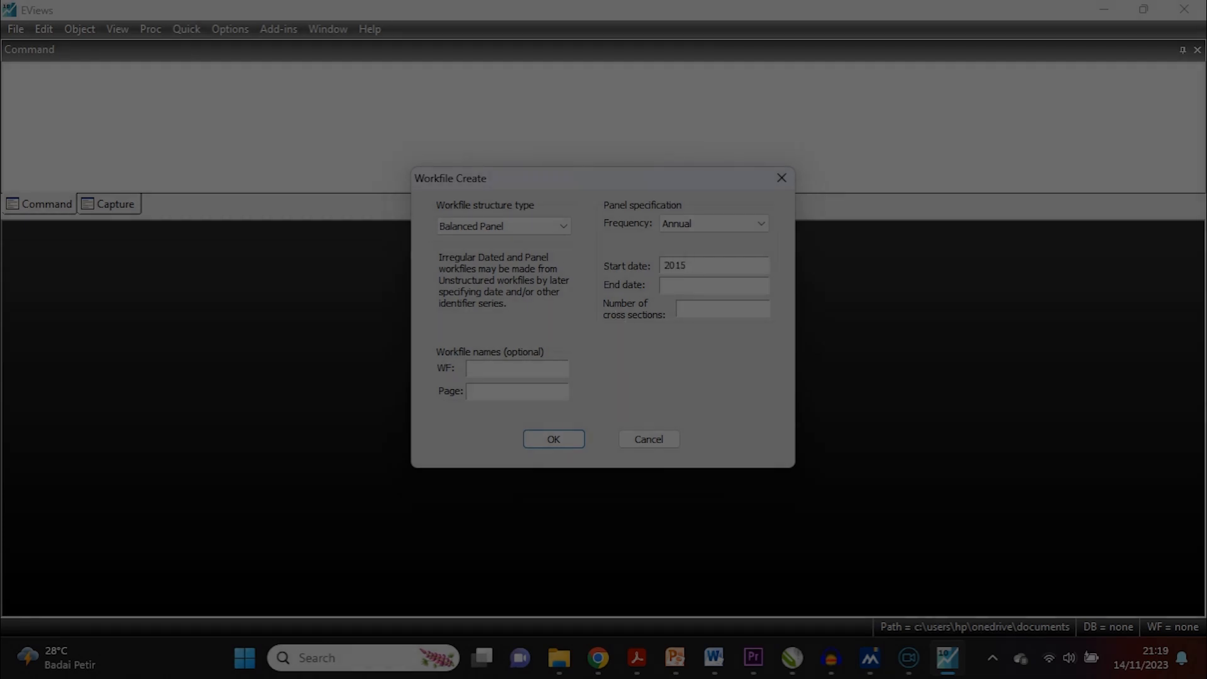
key("Tab")
type("2017")
type("12")
left_click(544, 439)
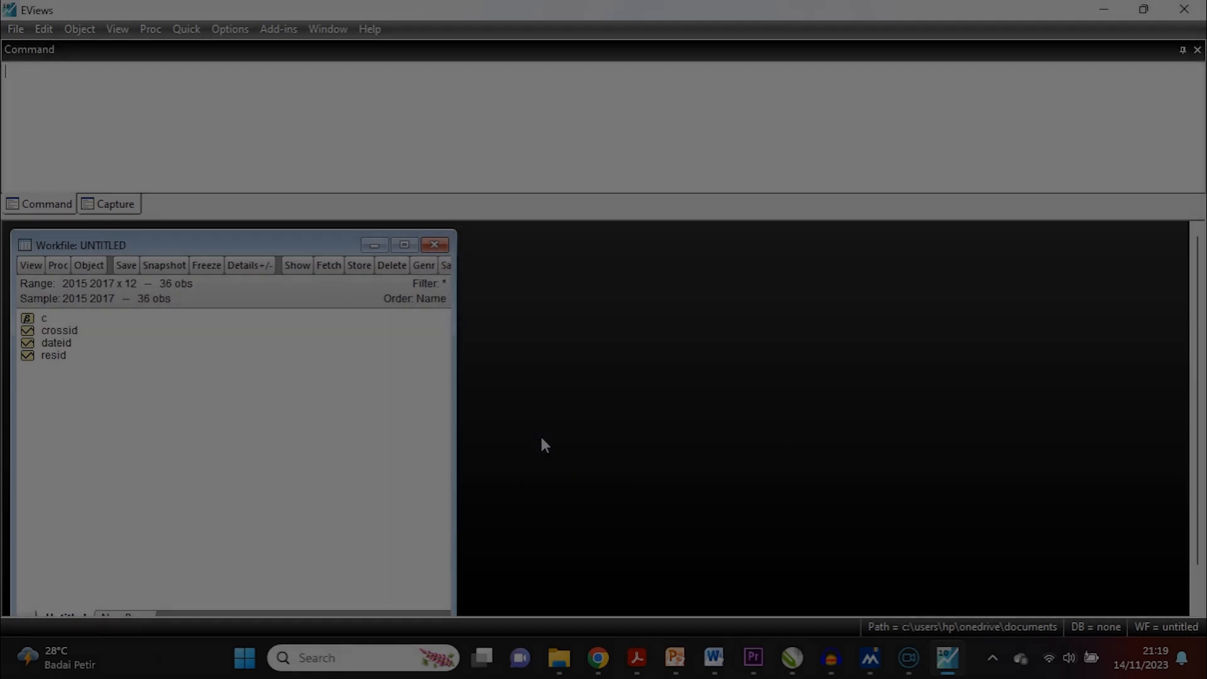
- Open an empty group for entering series data in the workfile
left_click(185, 30)
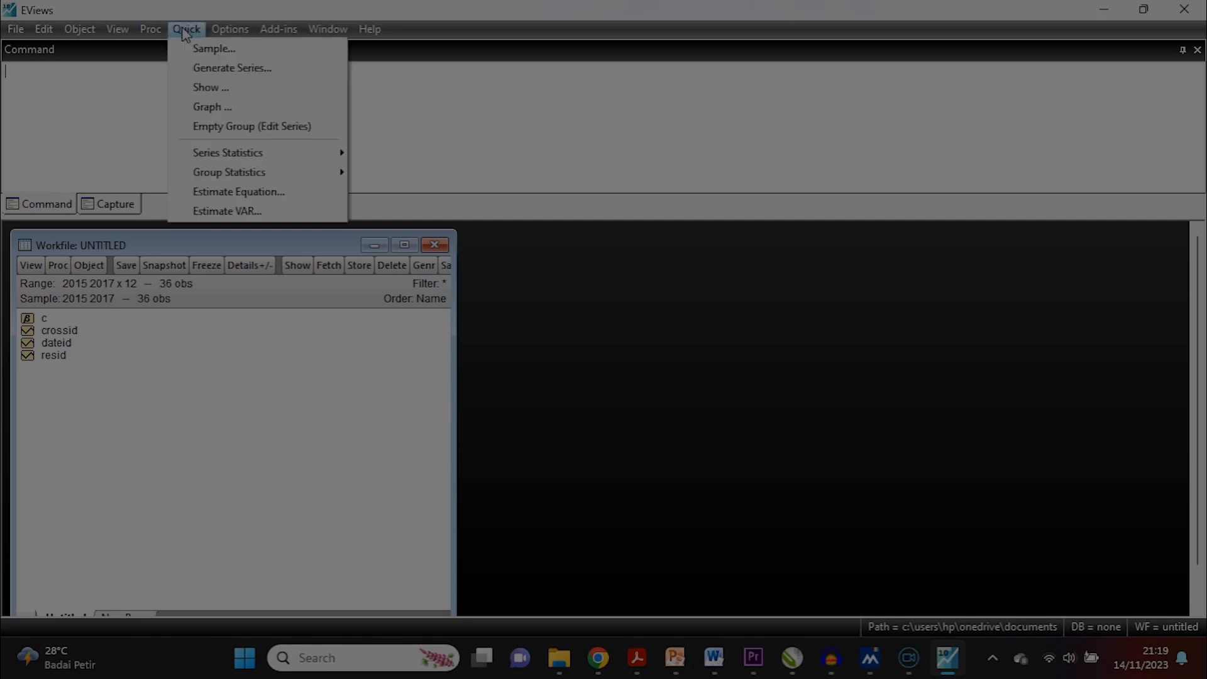
left_click(205, 127)
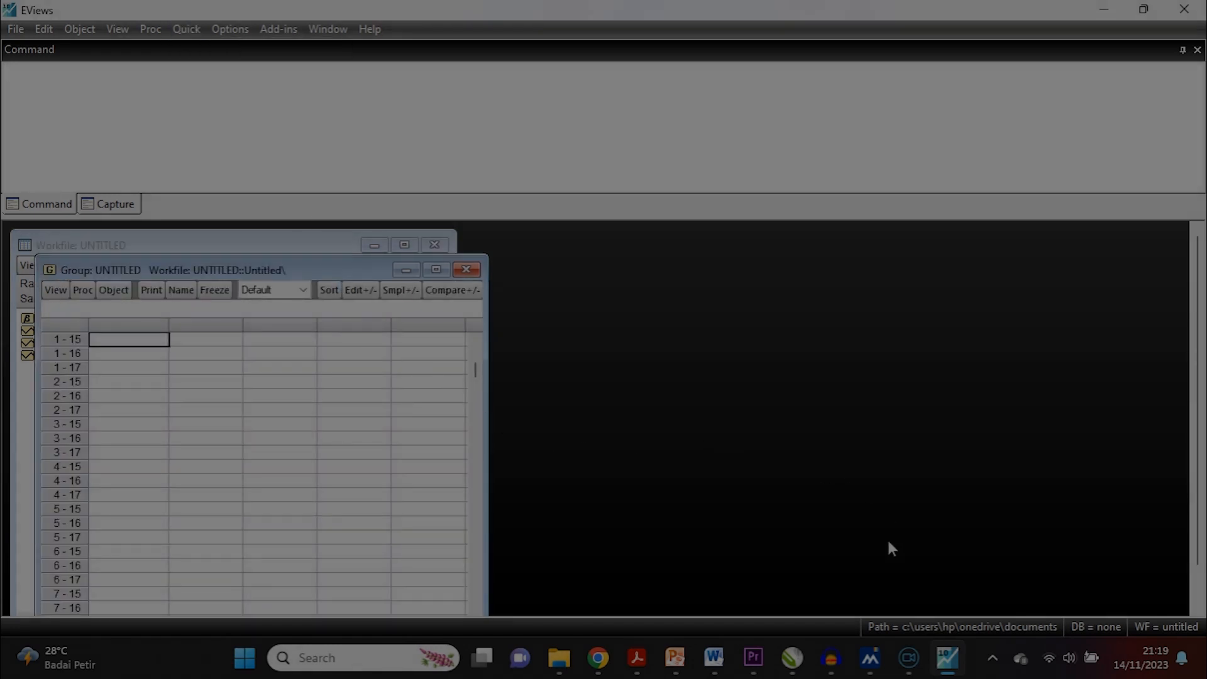
- Copy all X1, X2 and Y values from the data1 Word table and paste them into the empty EViews group from its first cell
mouse_move(714, 658)
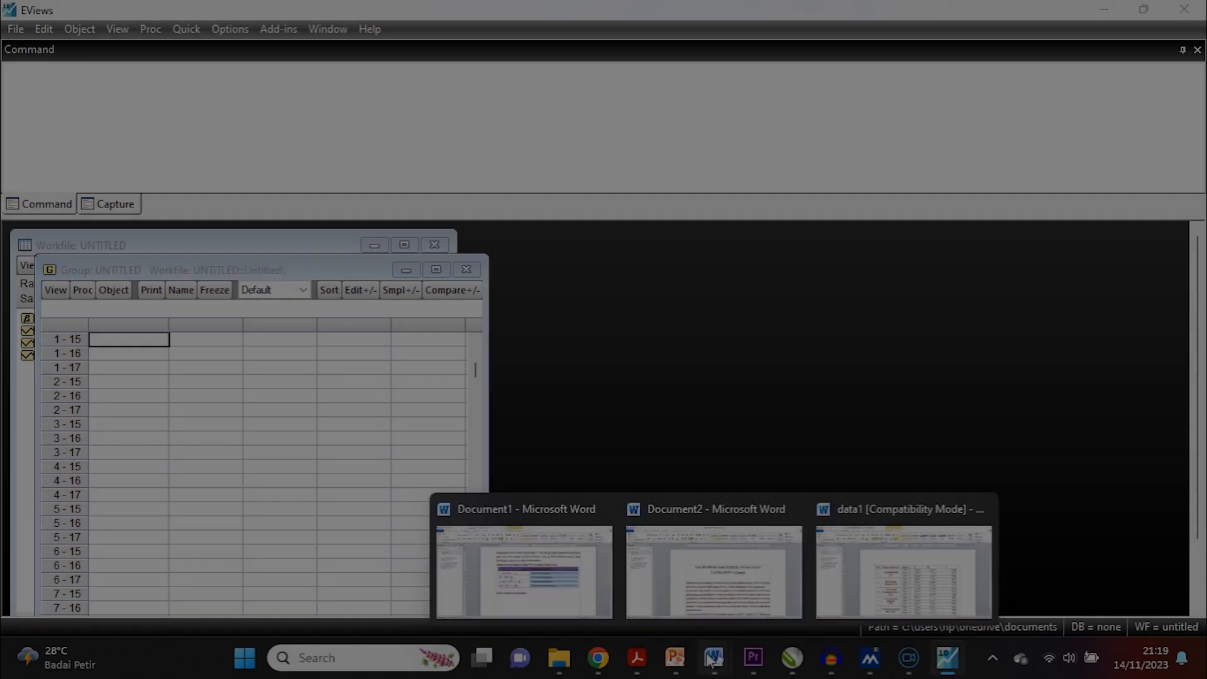
left_click(833, 566)
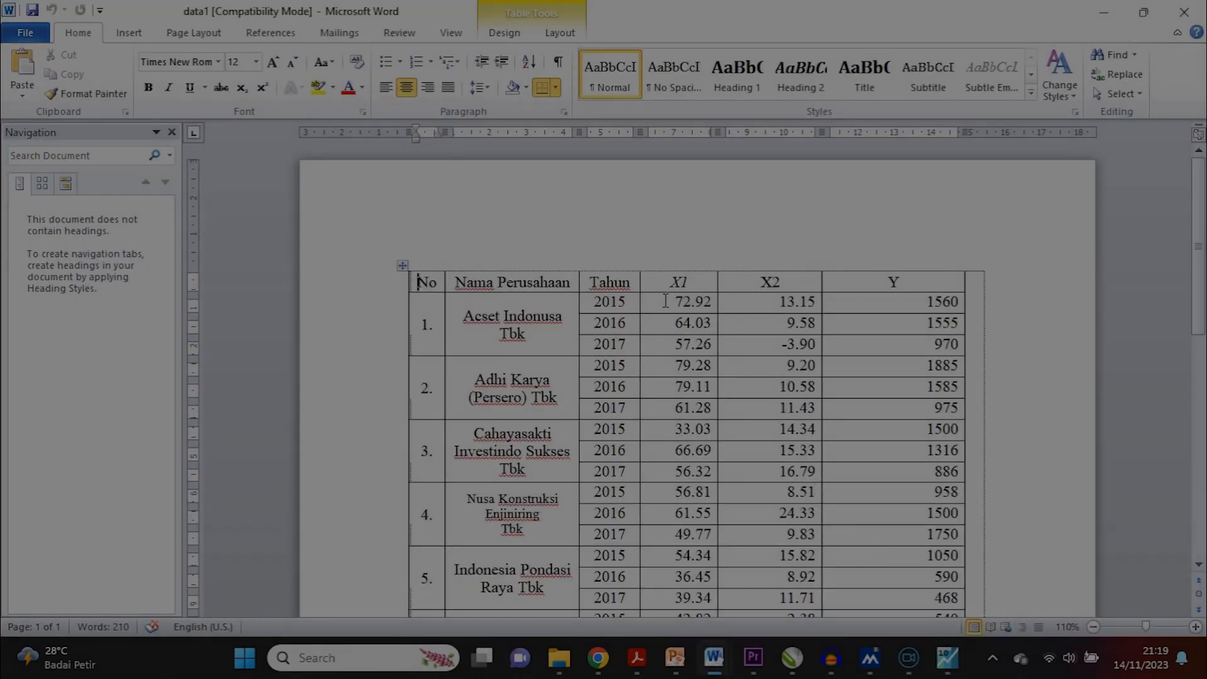
left_click_drag(675, 302, 909, 569)
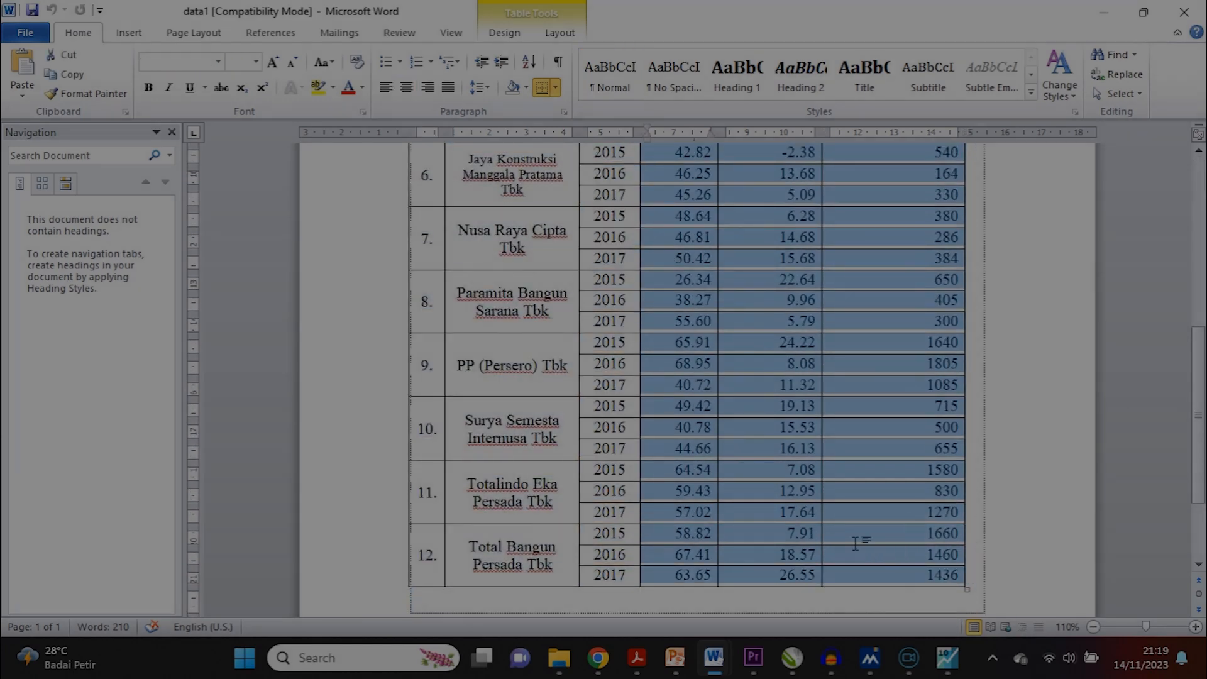
right_click(808, 476)
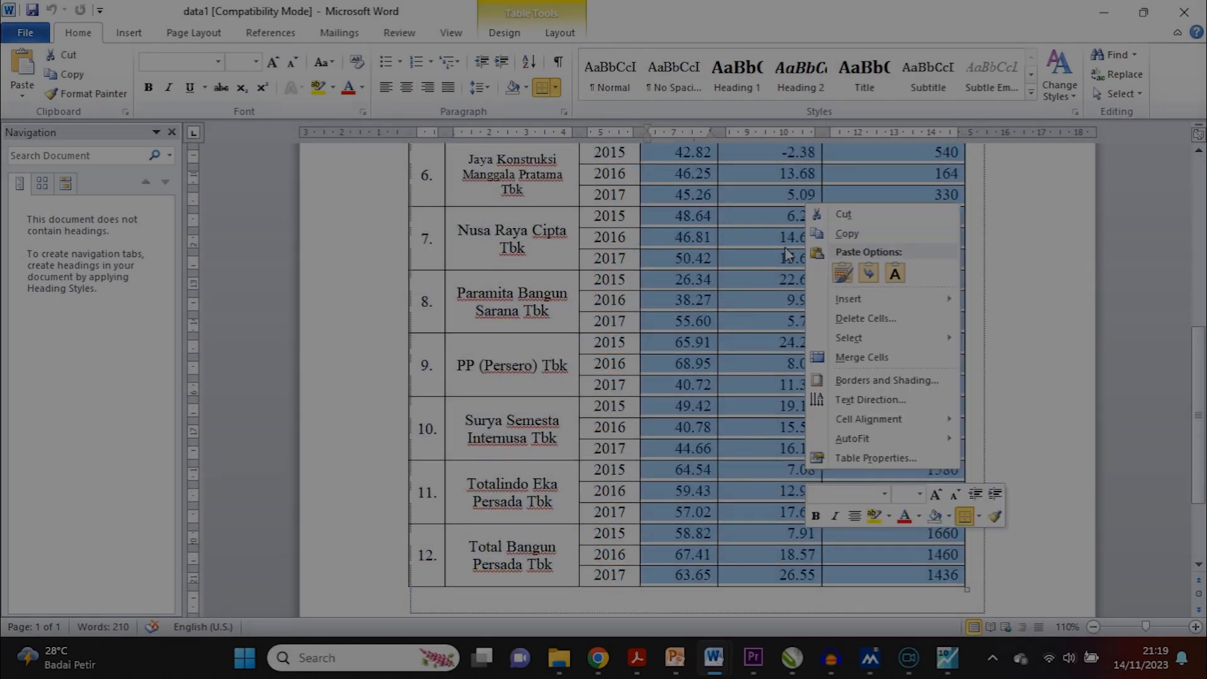
left_click(817, 237)
left_click(947, 657)
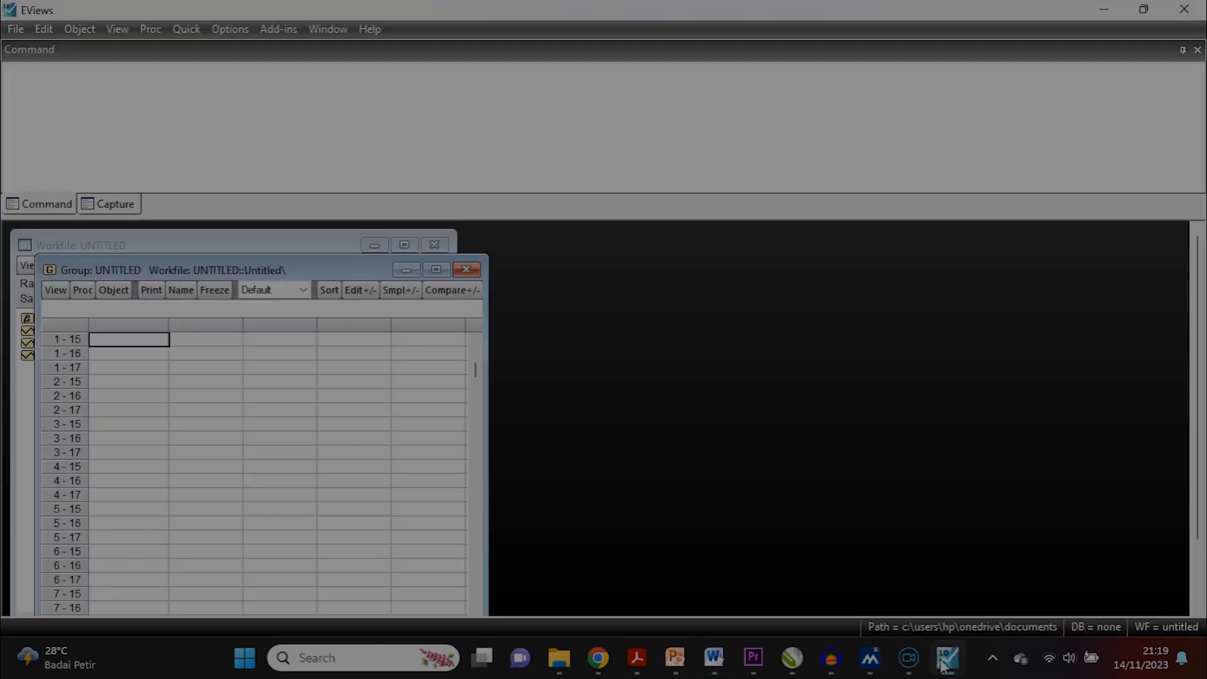
right_click(130, 340)
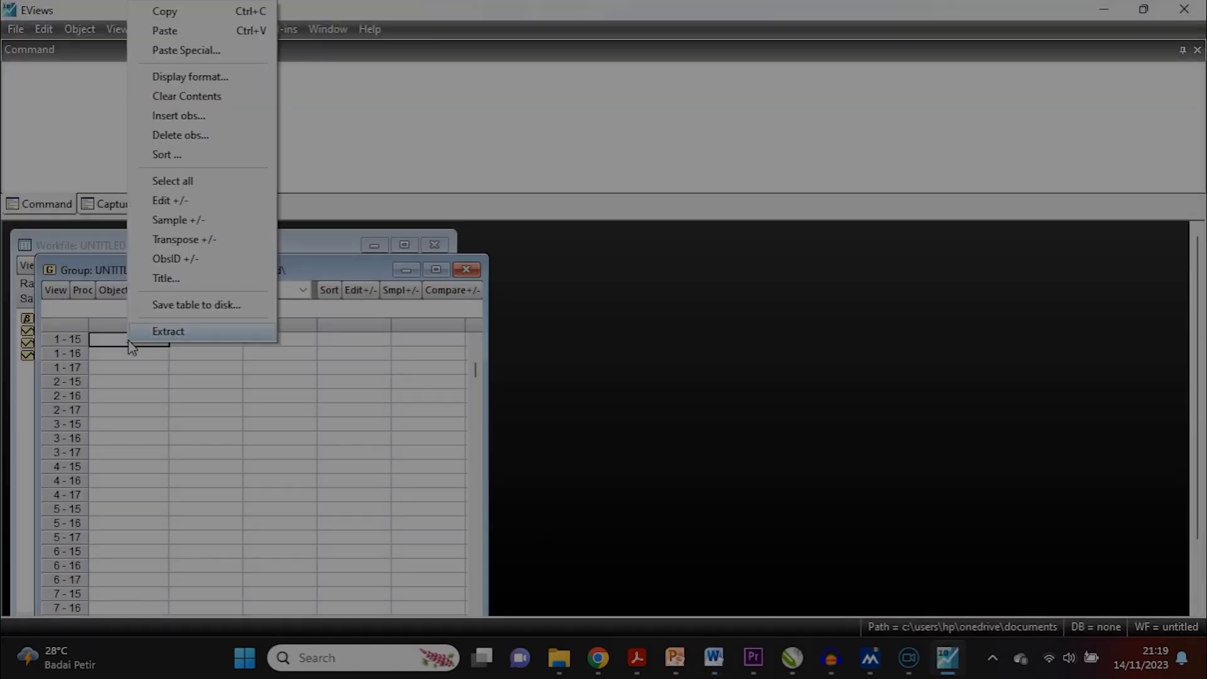
left_click(210, 37)
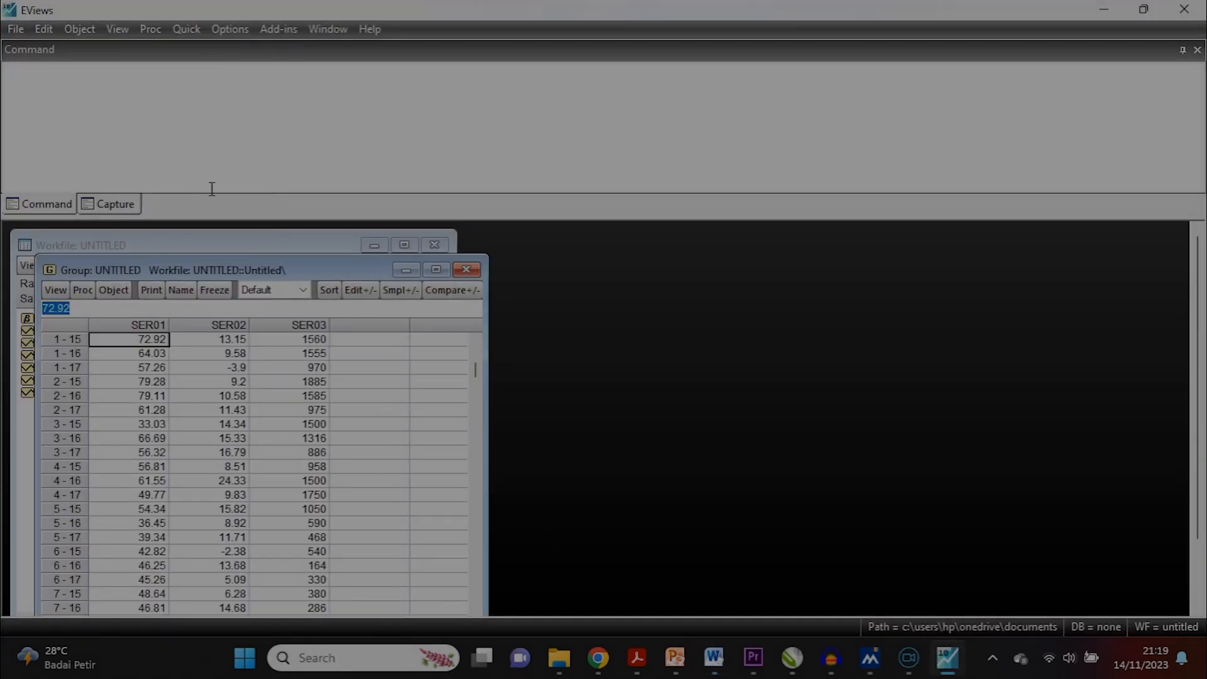
- Rename the first series, SER01, as X1 in the group's name row
key("Up")
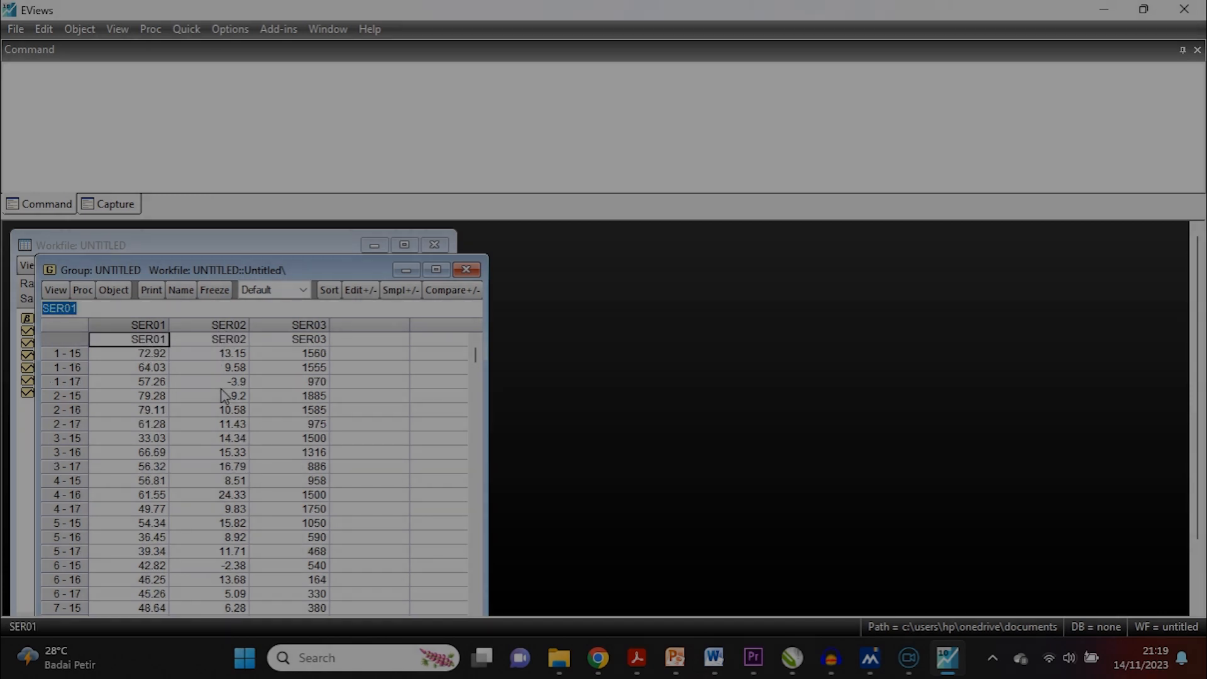
type("X1")
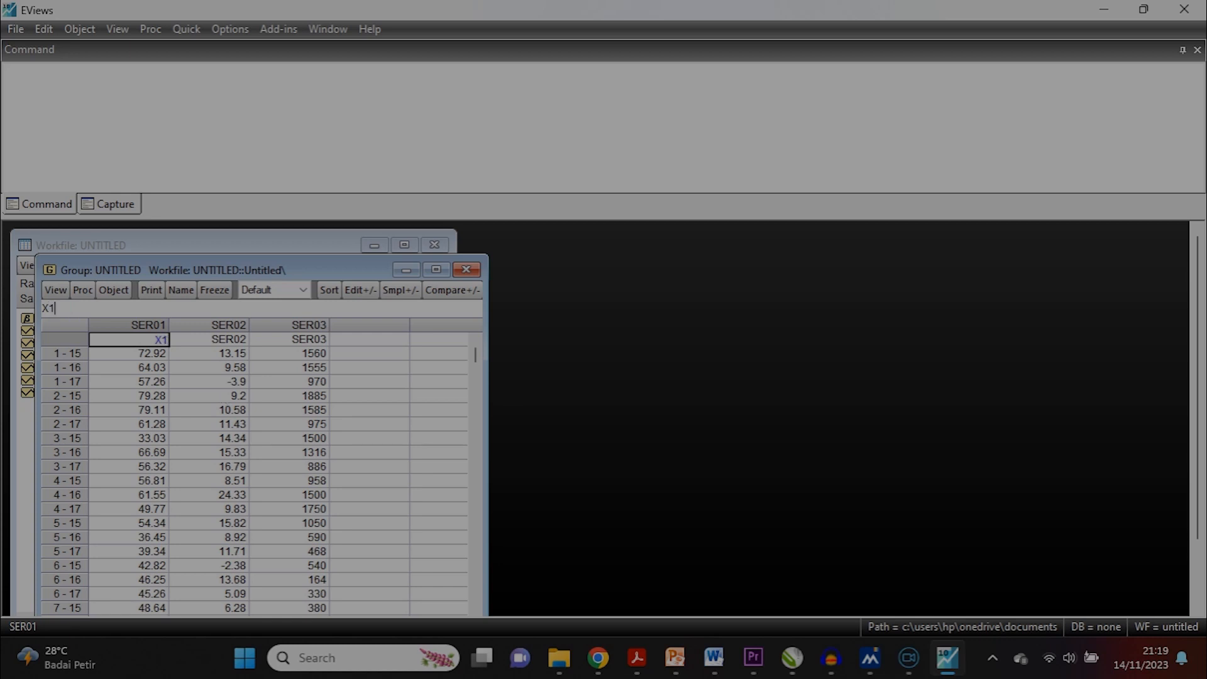
key("Return")
key("Return")
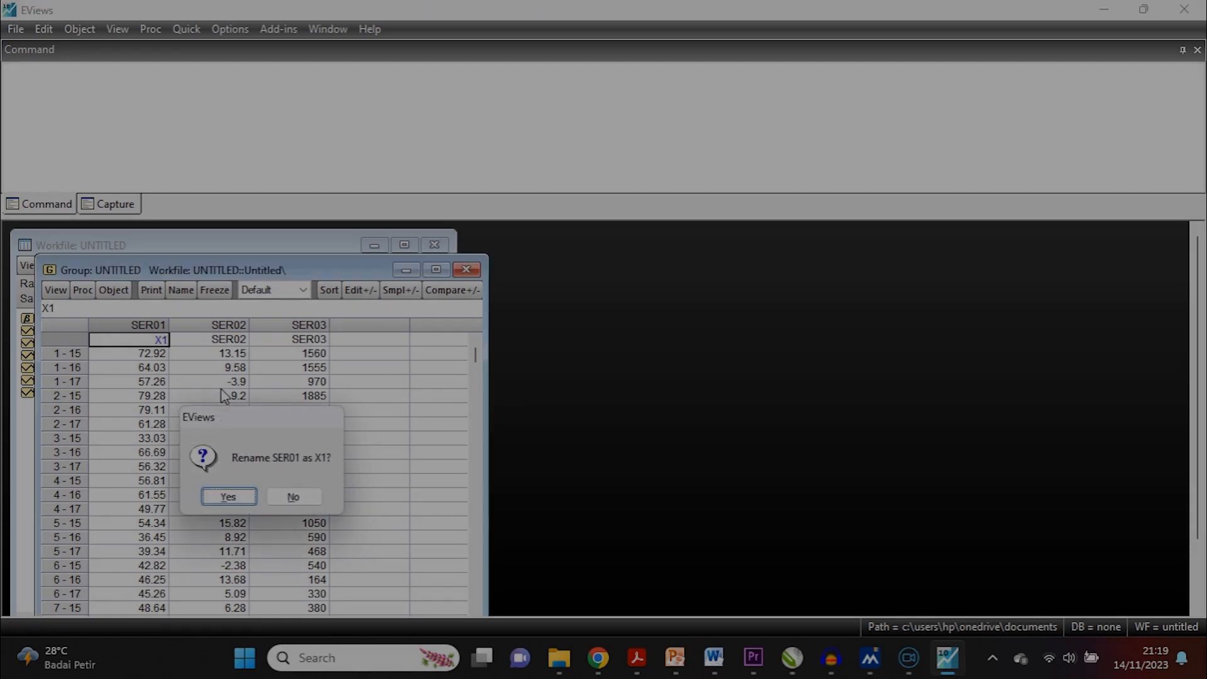
- Rename the second series, SER02, as X2 in the group's name row
key("Right")
key("Up")
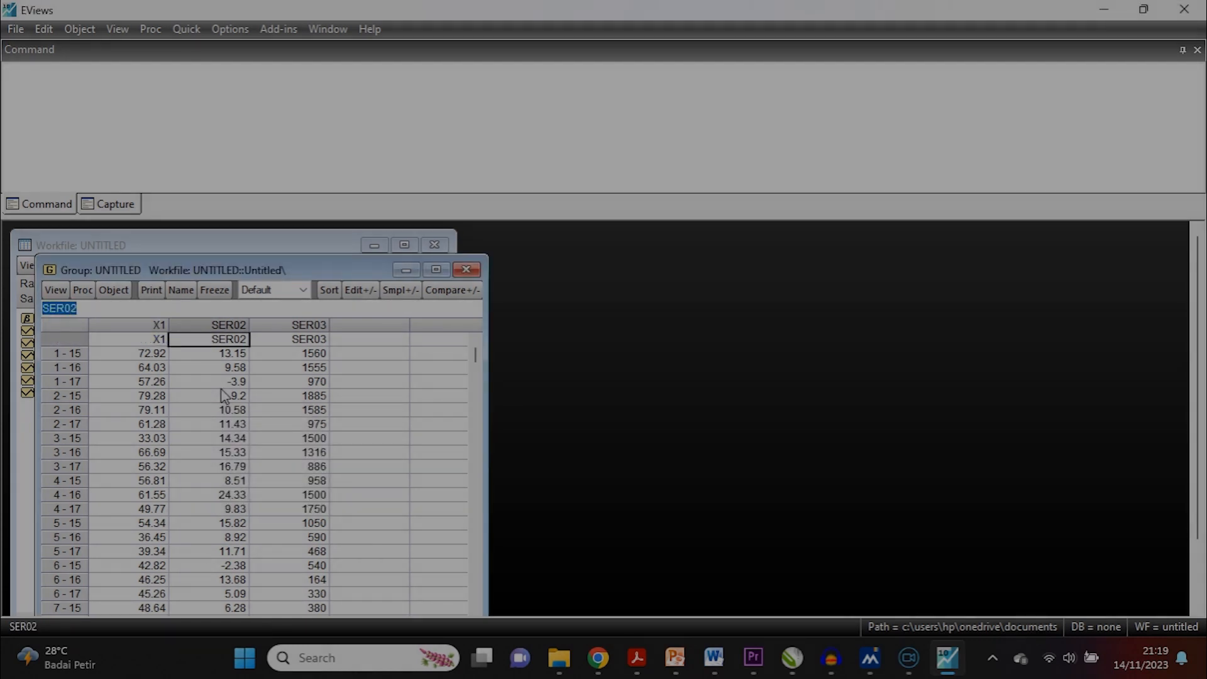
type("X2")
key("Return")
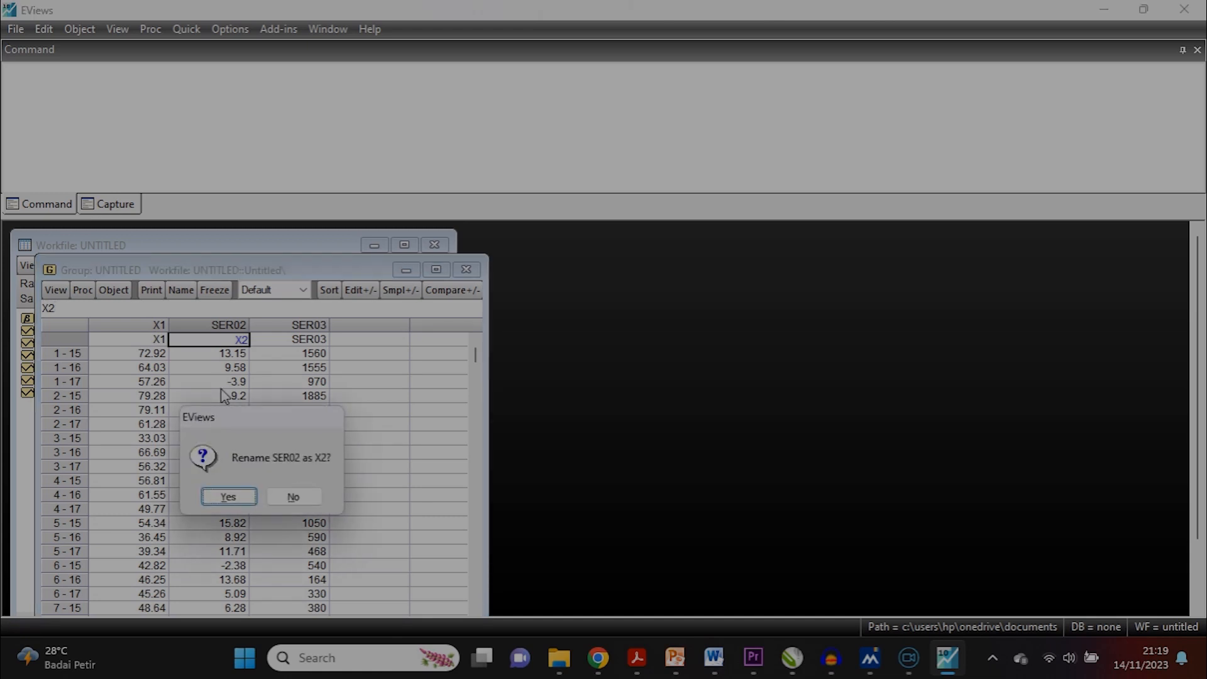
key("Return")
- Rename the third series, SER03, as Y in the group's name row
key("Right")
type("Y")
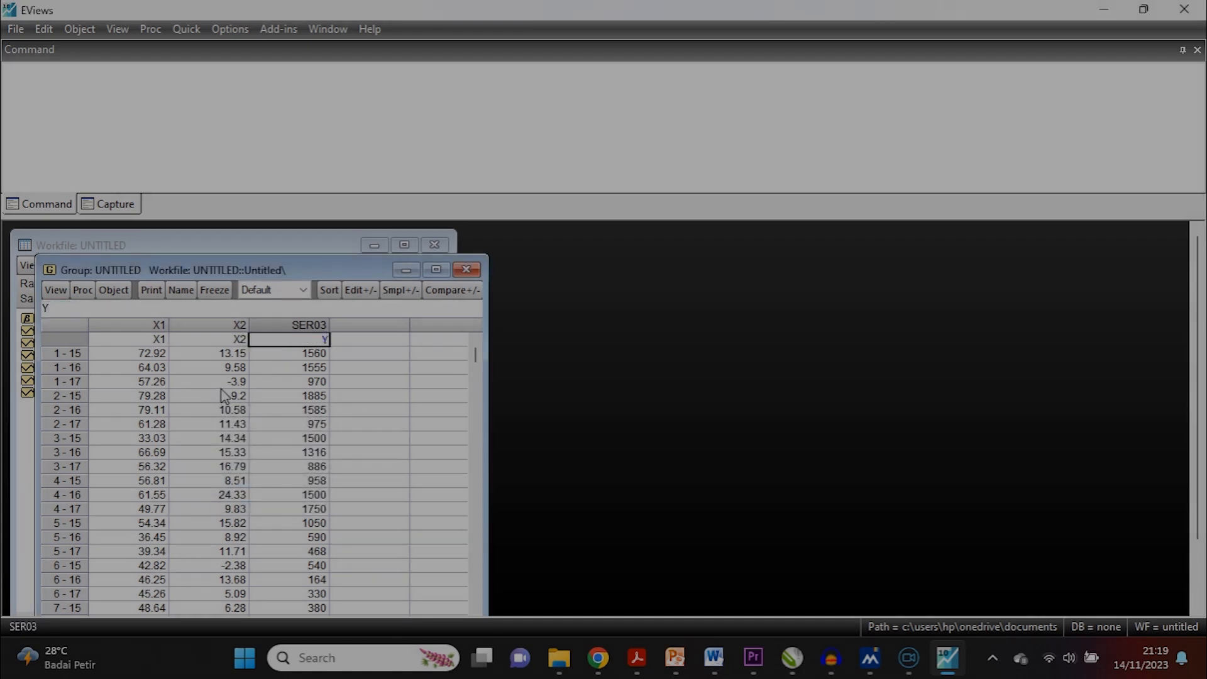
key("Return")
key("Return")
- Close the untitled group and delete it, keeping its series in the workfile
key("Down")
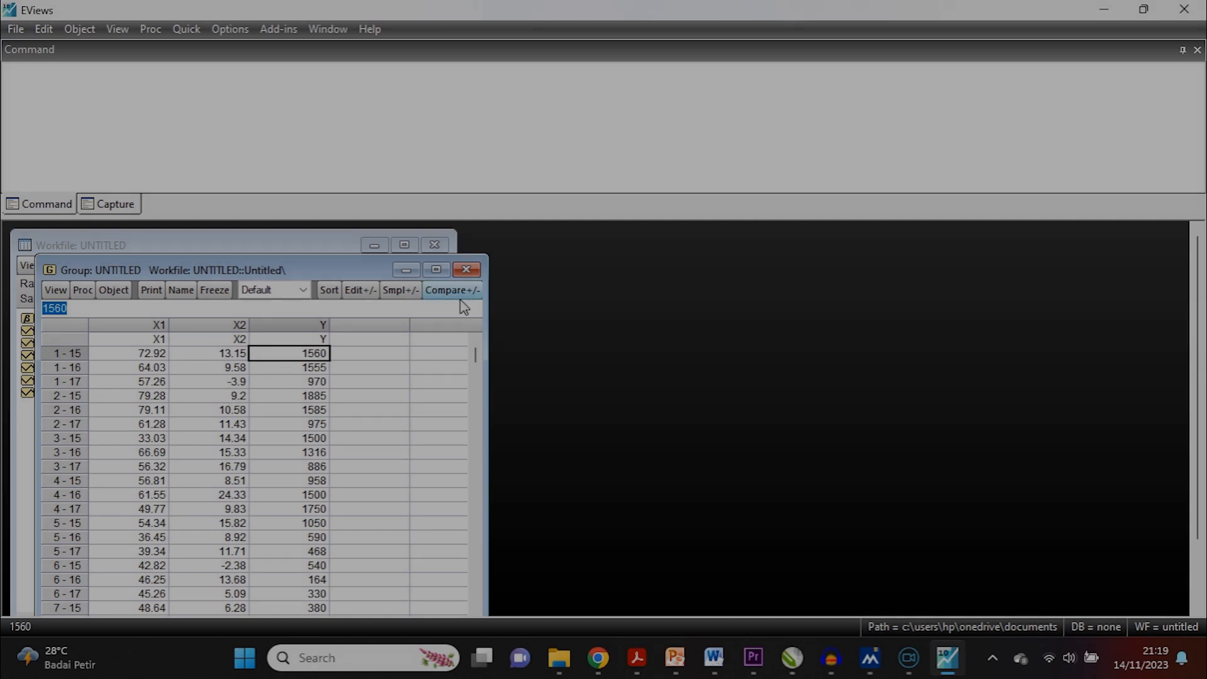
left_click(467, 277)
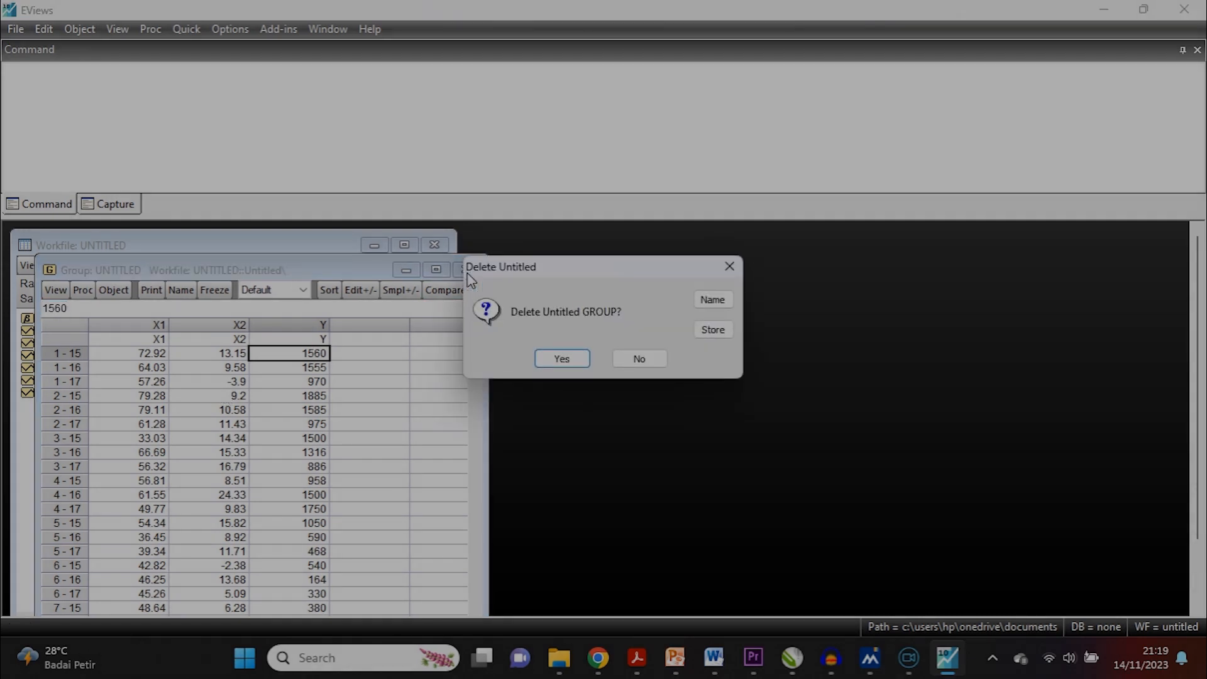
left_click(573, 357)
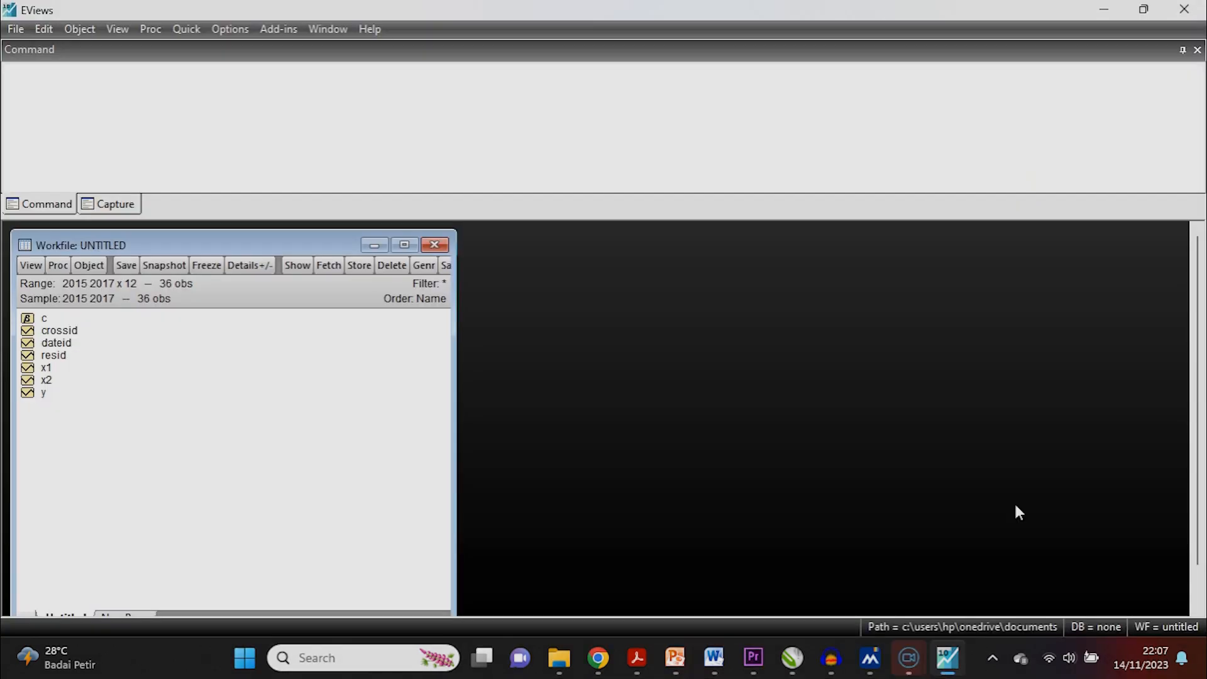
- Open the series y, x1 and x2 together as an equation, with y as the dependent variable
left_click(46, 394)
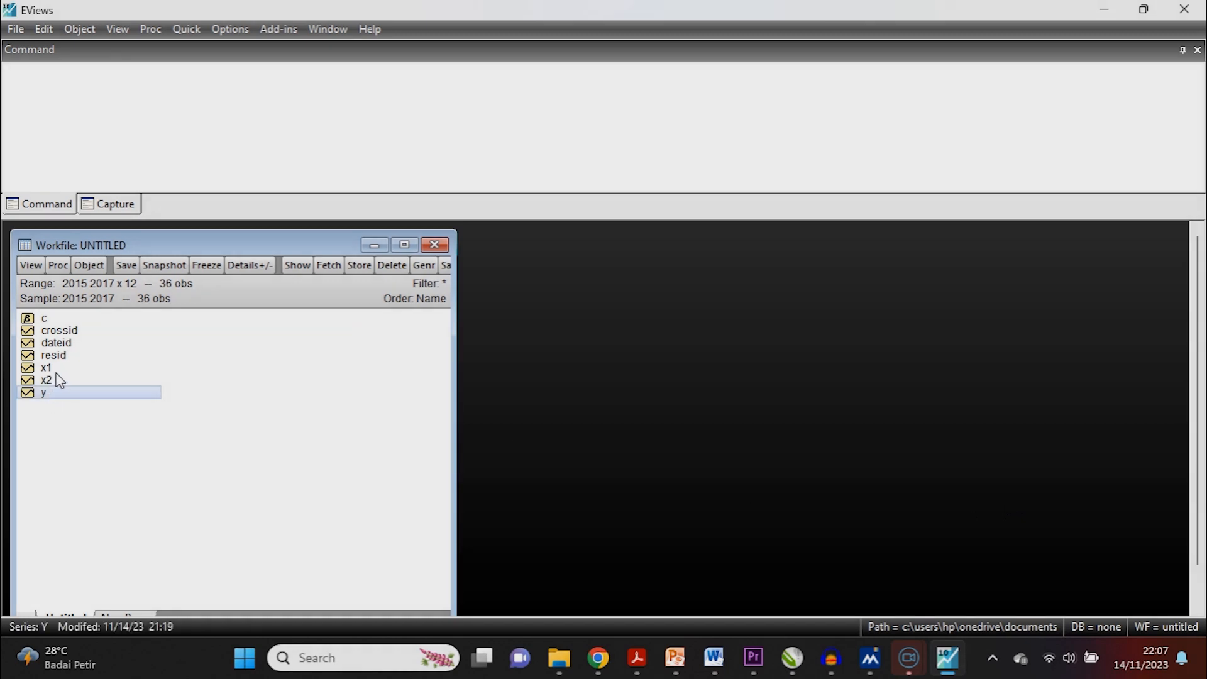
left_click(55, 369, "ctrl")
left_click(57, 381, "ctrl")
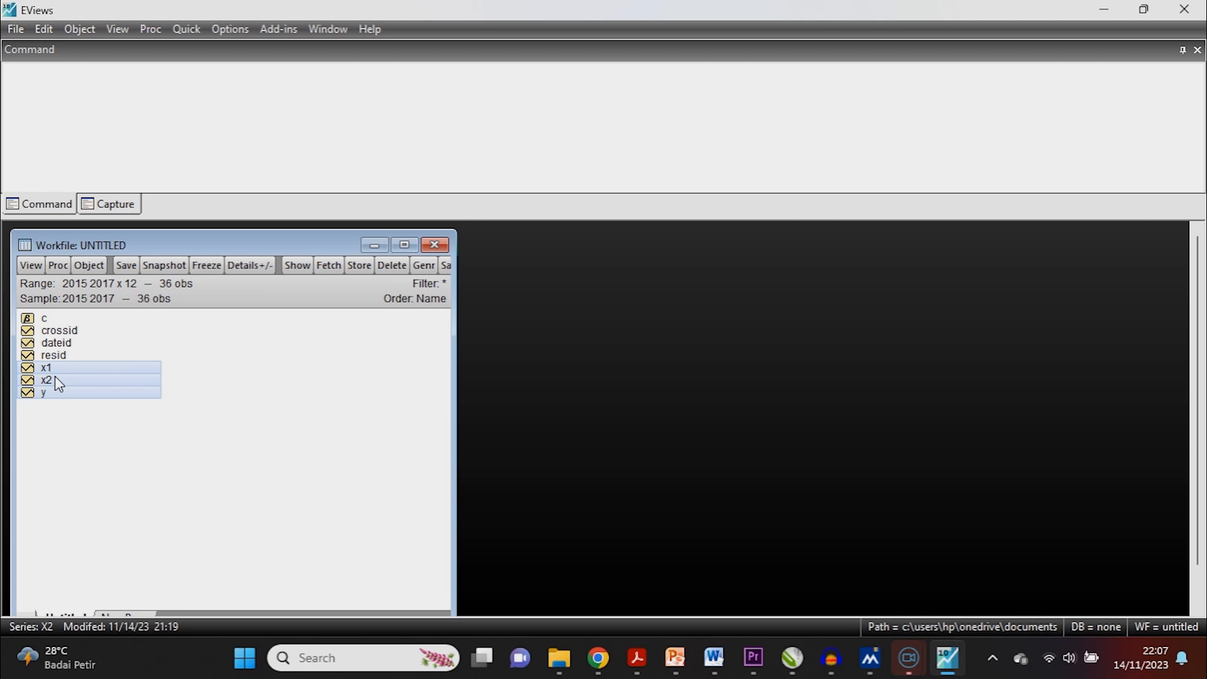
right_click(56, 381)
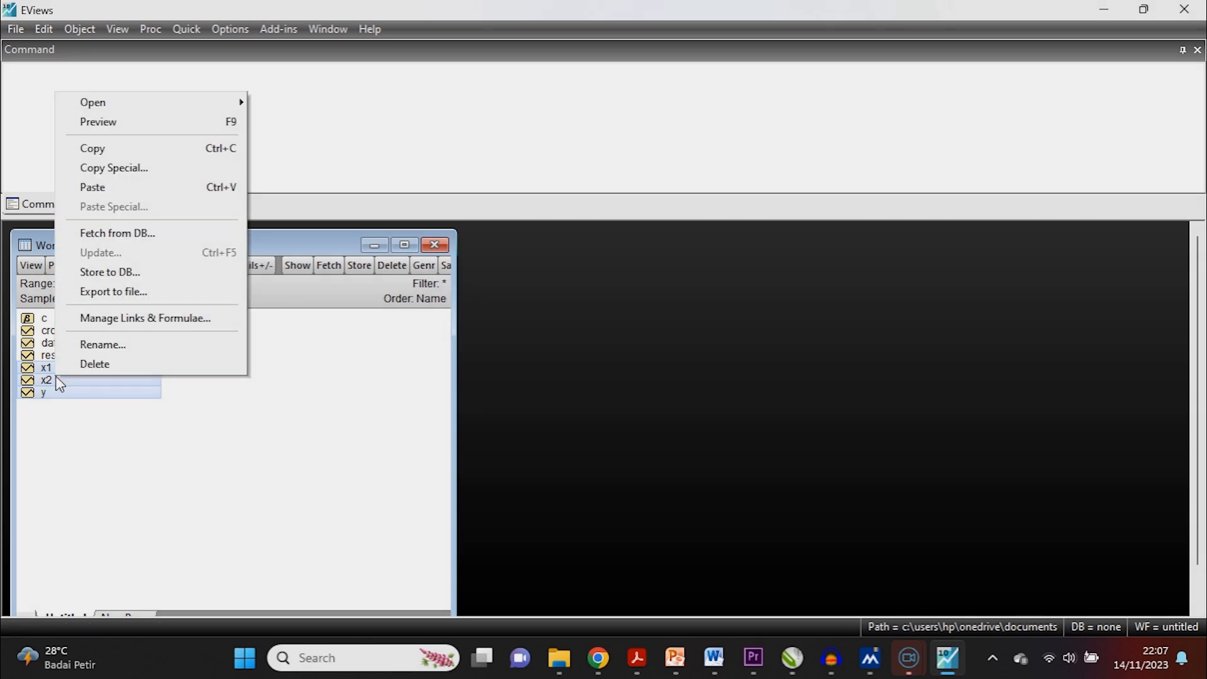
mouse_move(209, 106)
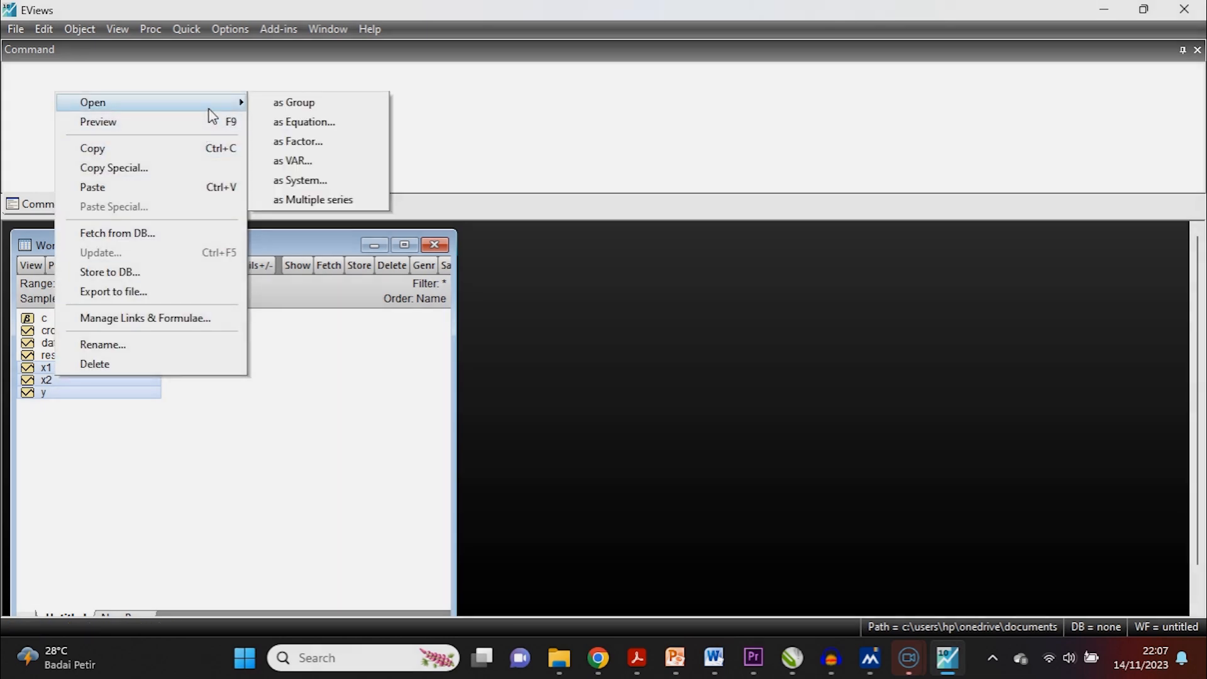
left_click(278, 124)
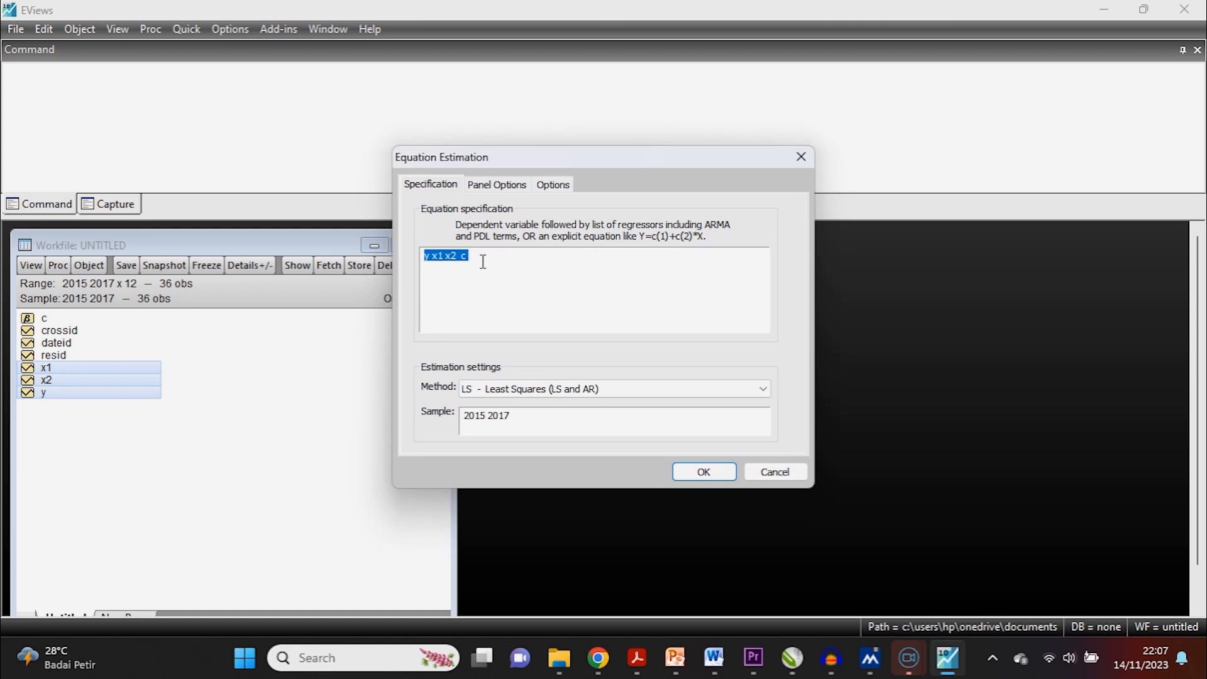
- Reorder the equation specification to y c x1 x2, estimate it with Least Squares, and maximize the output window
left_click(483, 261)
key("BackSpace")
key("Home")
key("Right")
key("Right")
type("c")
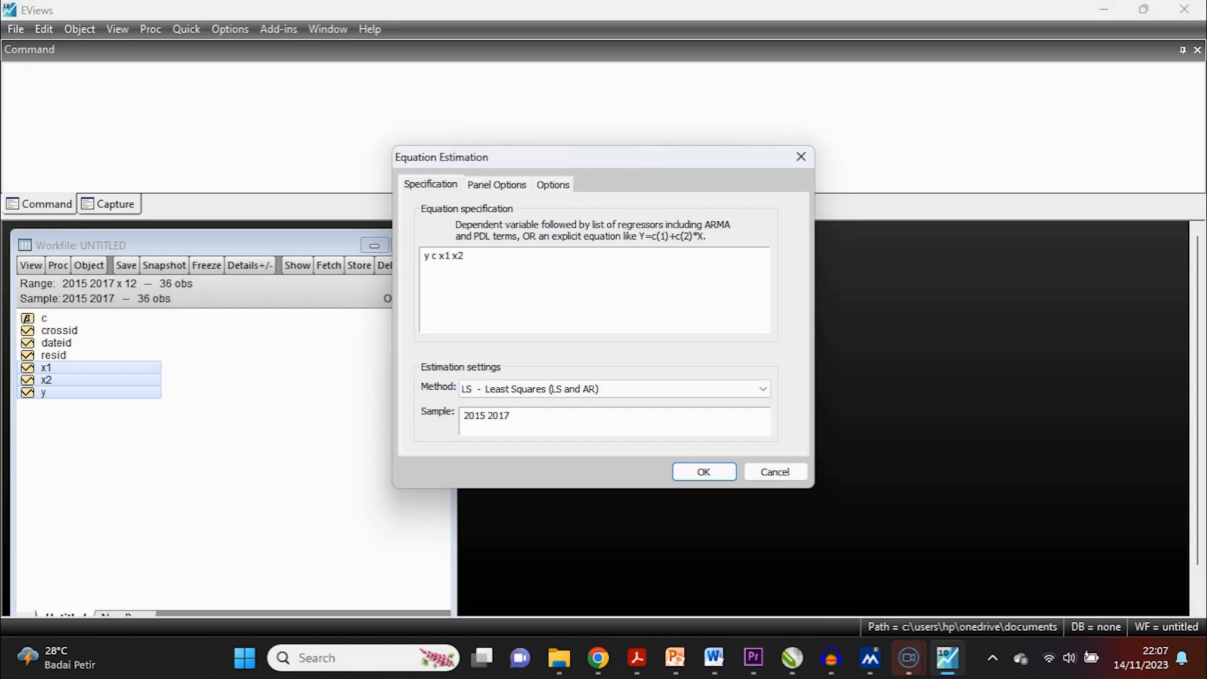
left_click(682, 475)
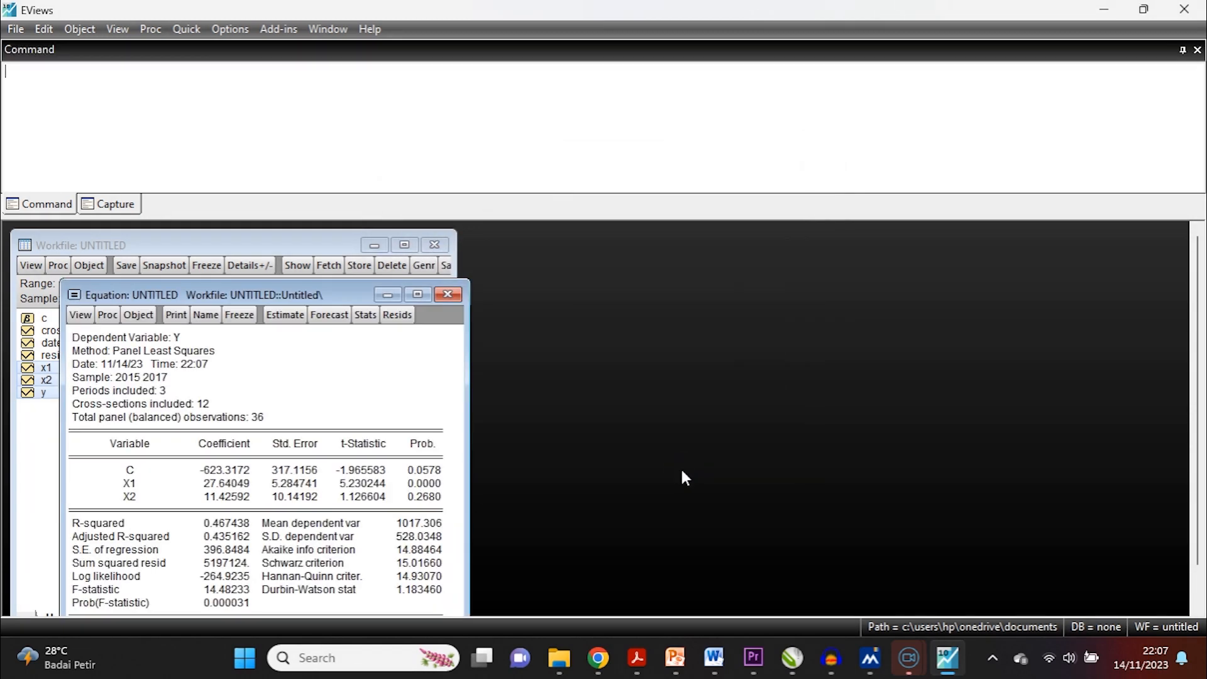
left_click(416, 296)
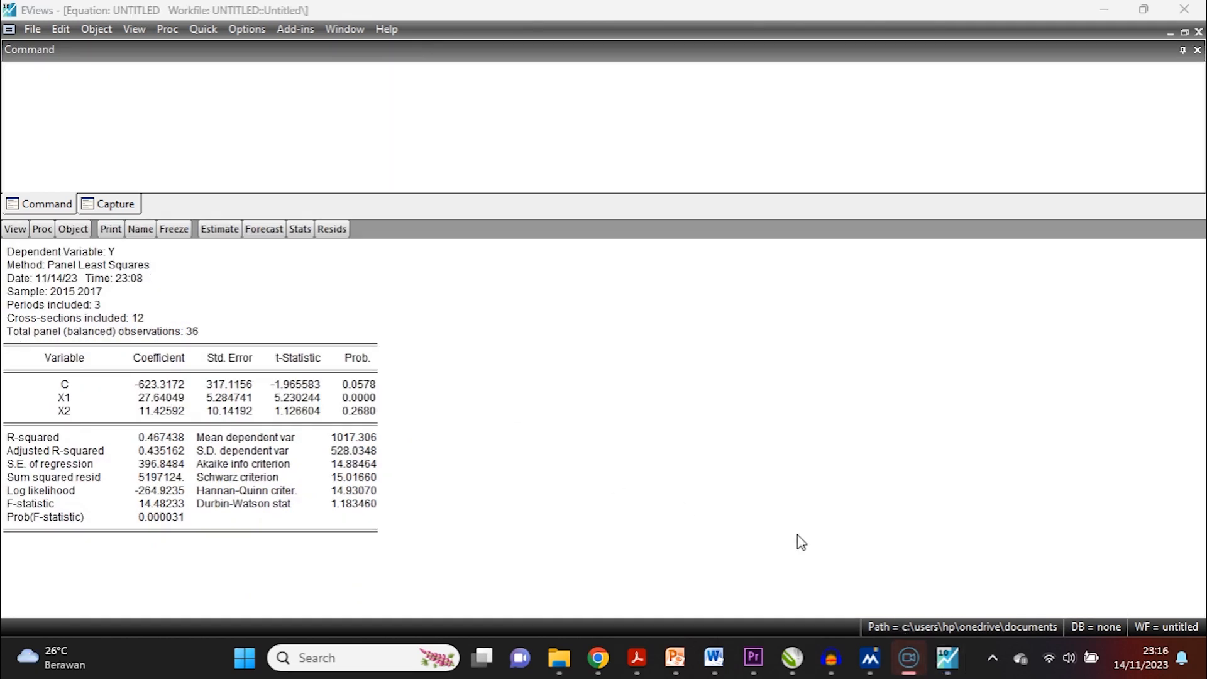
- Run the histogram normality test on the residuals of the panel least squares equation
left_click(16, 230)
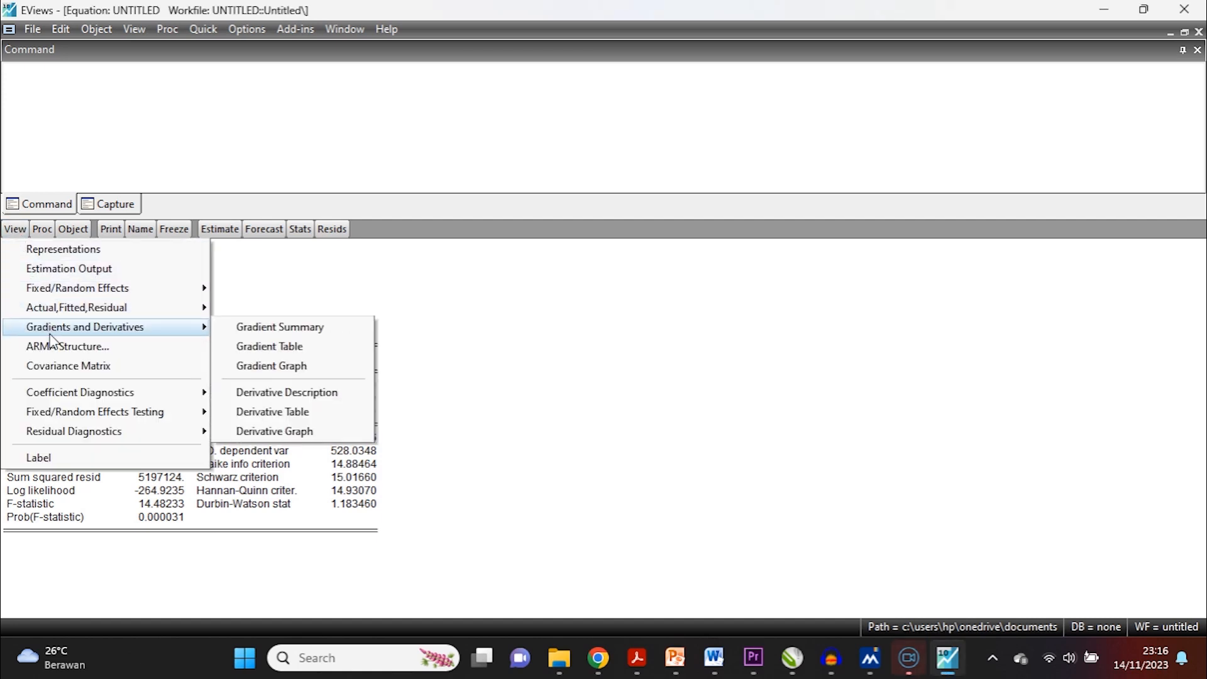
mouse_move(82, 415)
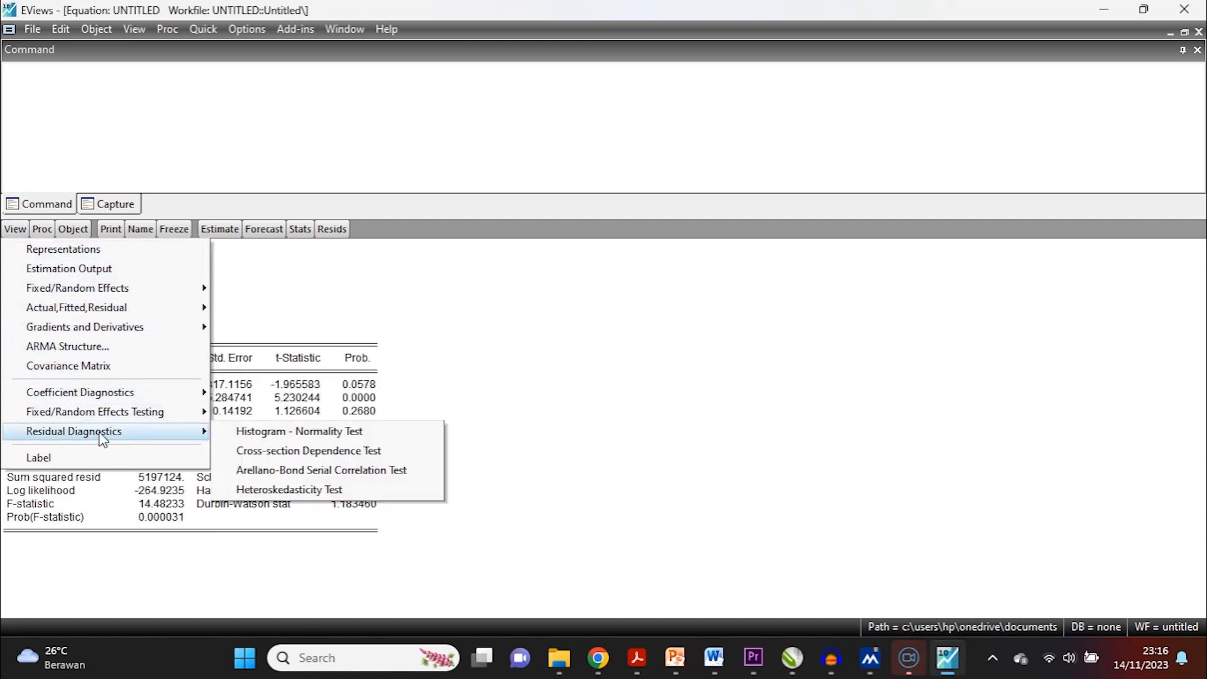
left_click(264, 433)
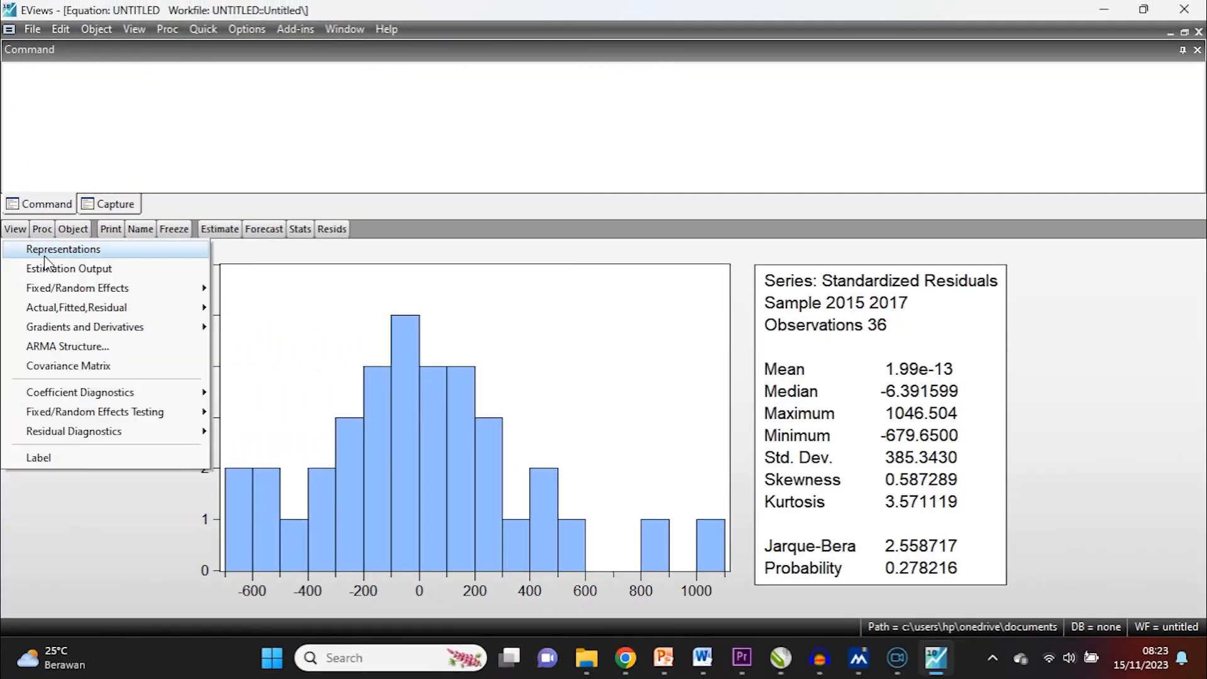
mouse_move(103, 394)
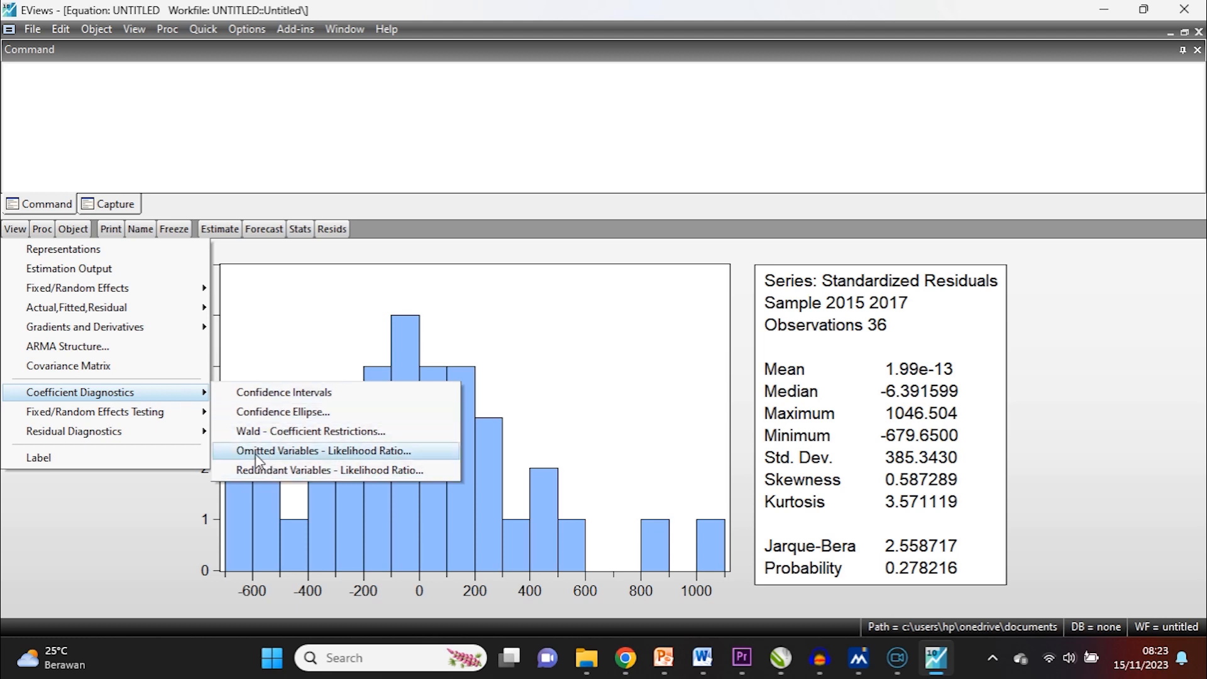
mouse_move(205, 416)
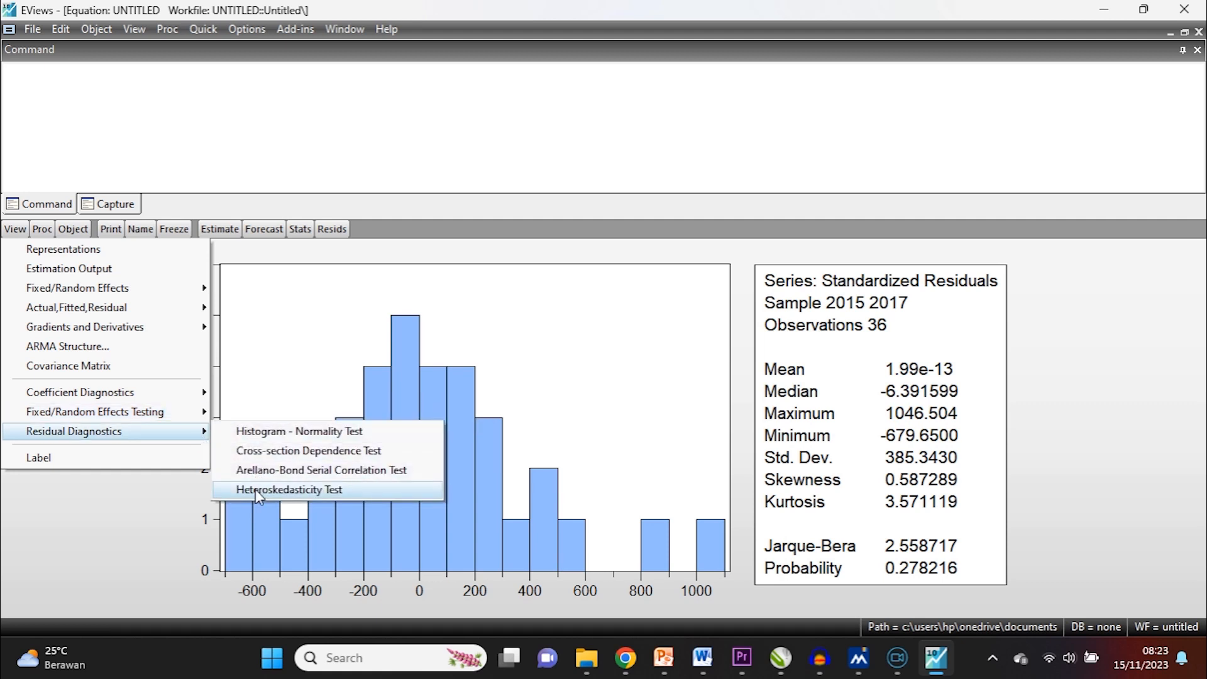
mouse_move(96, 296)
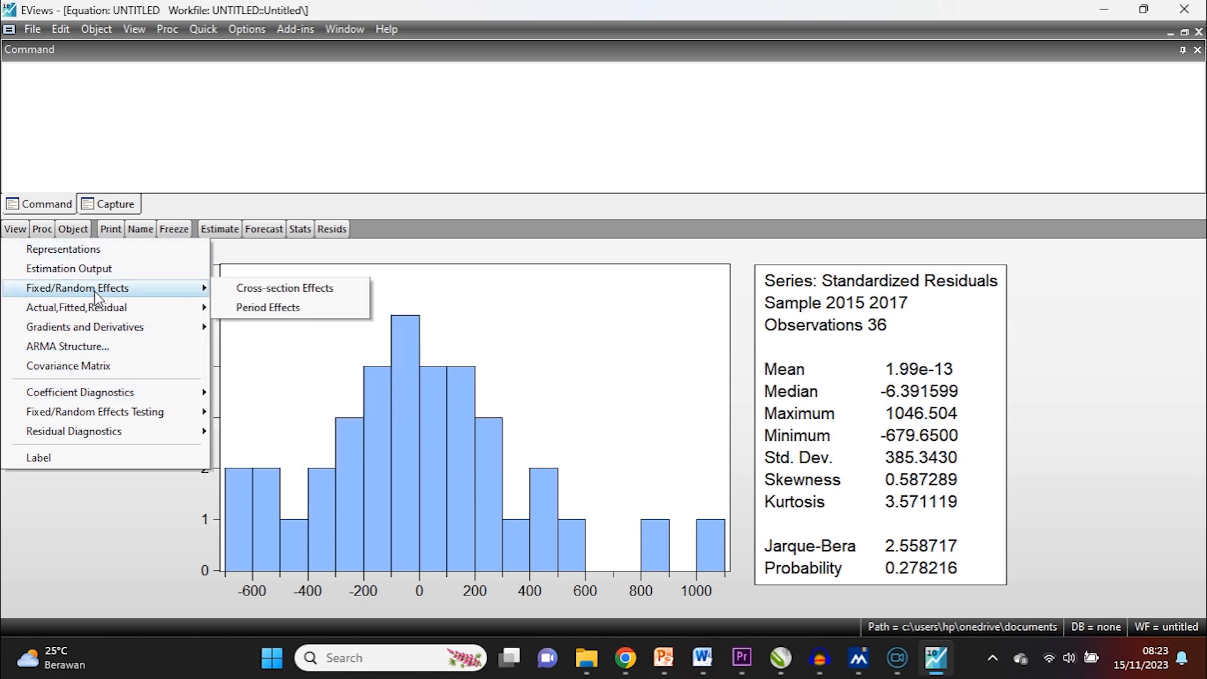
left_click(449, 263)
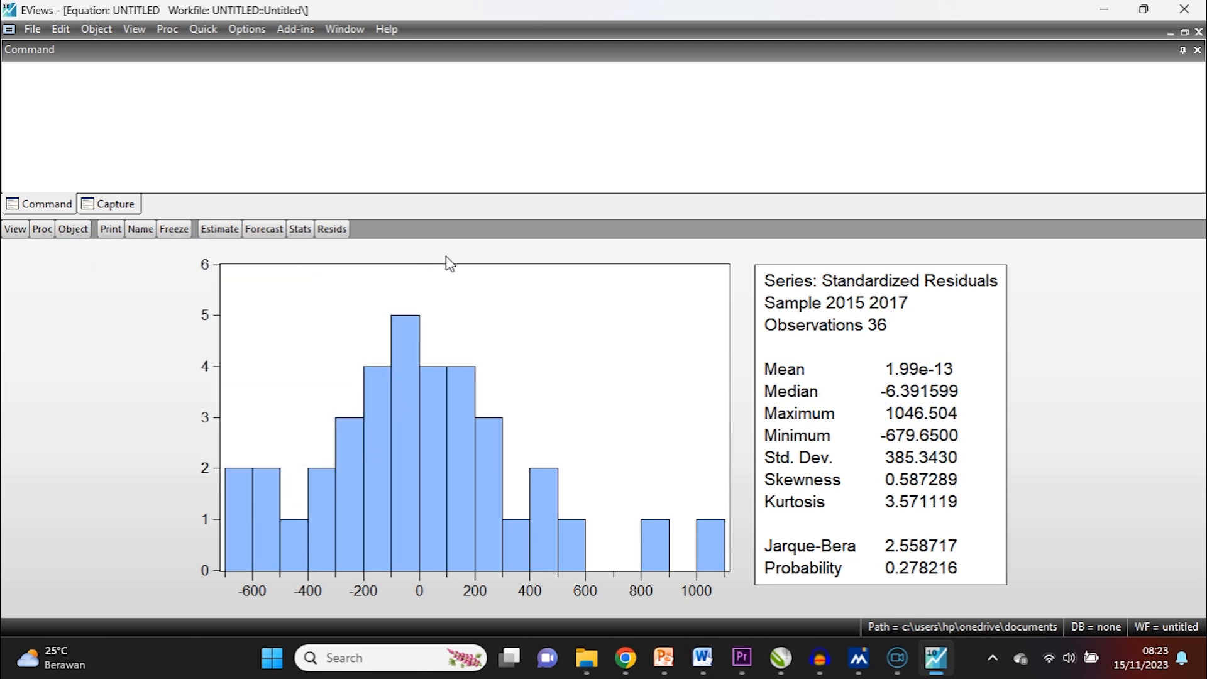
- Restore the maximized equation window, close the untitled equation and delete it
left_click(1185, 32)
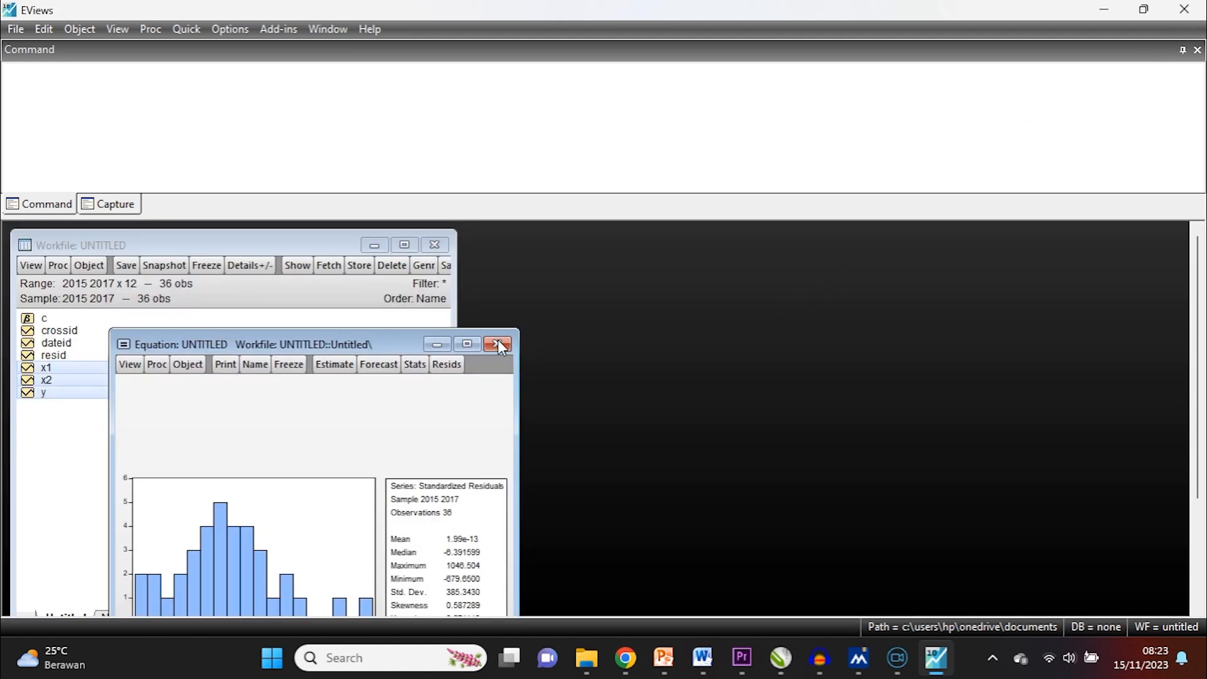
left_click(498, 345)
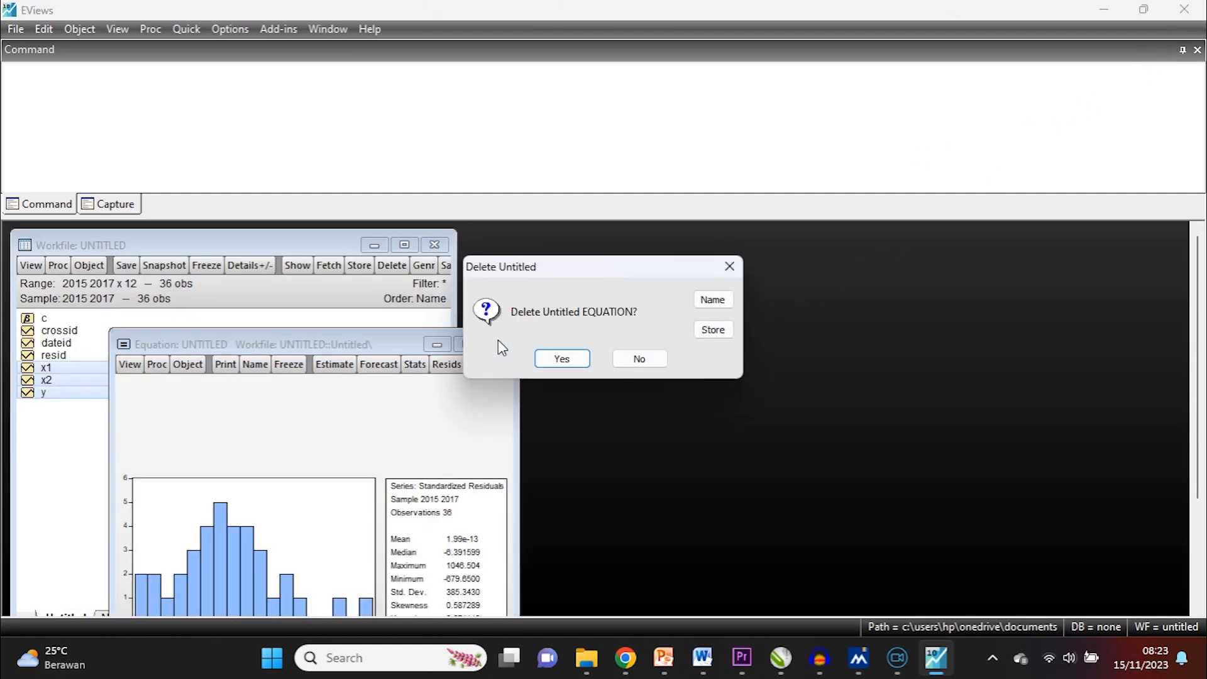
left_click(547, 363)
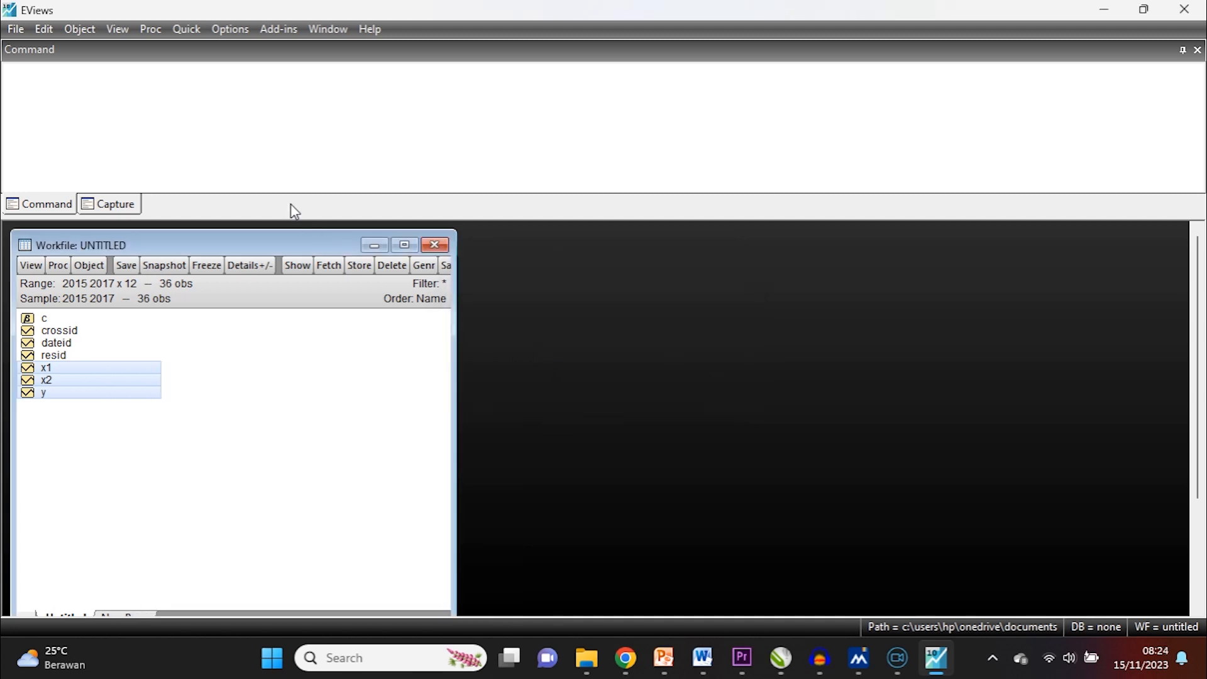
- Restructure the current workfile page from a dated panel to Unstructured / Undated with 36 observations
left_click(154, 29)
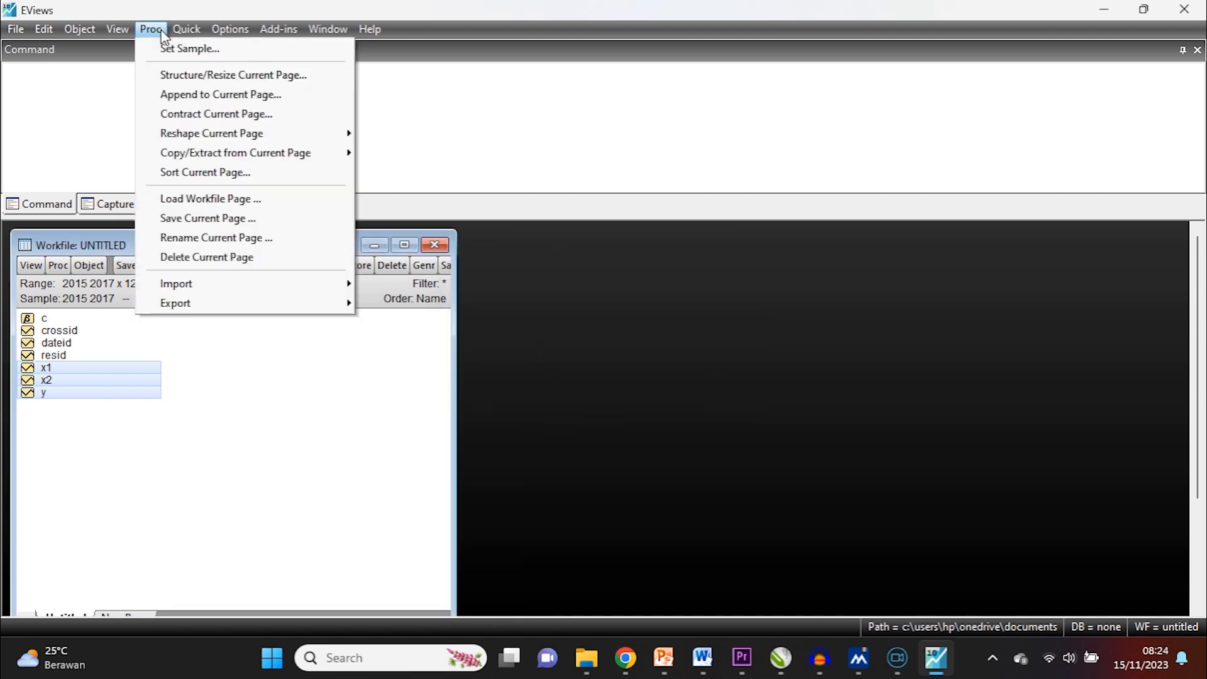
left_click(169, 75)
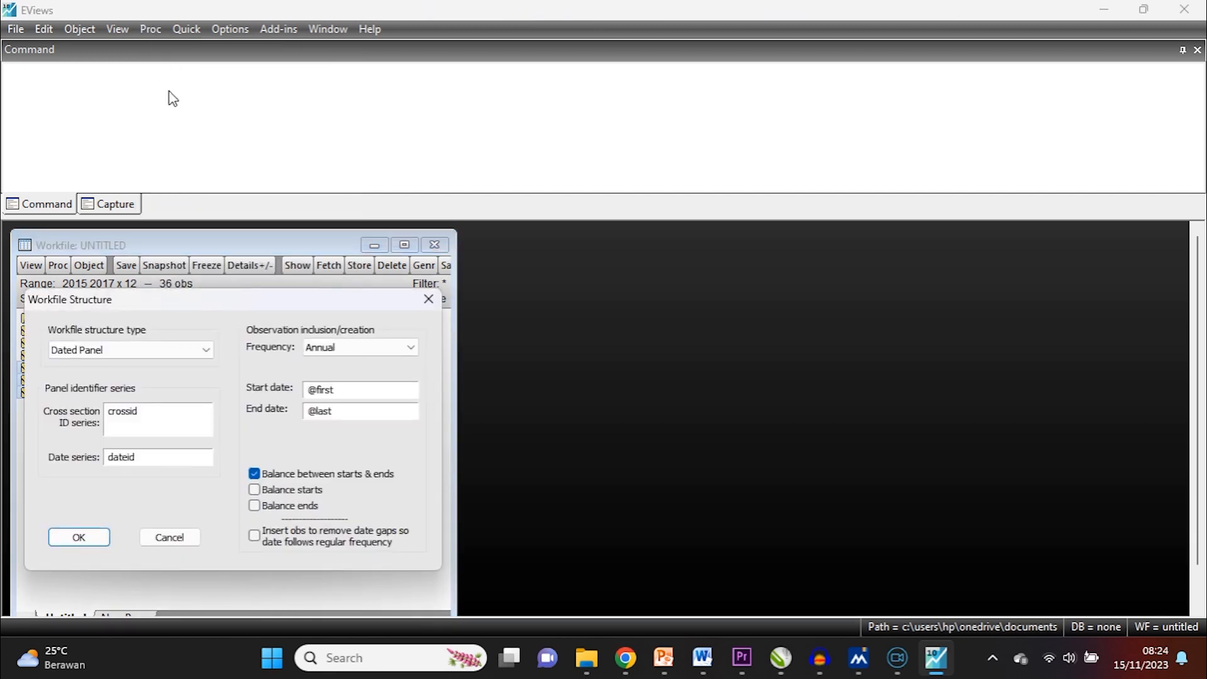
left_click(207, 350)
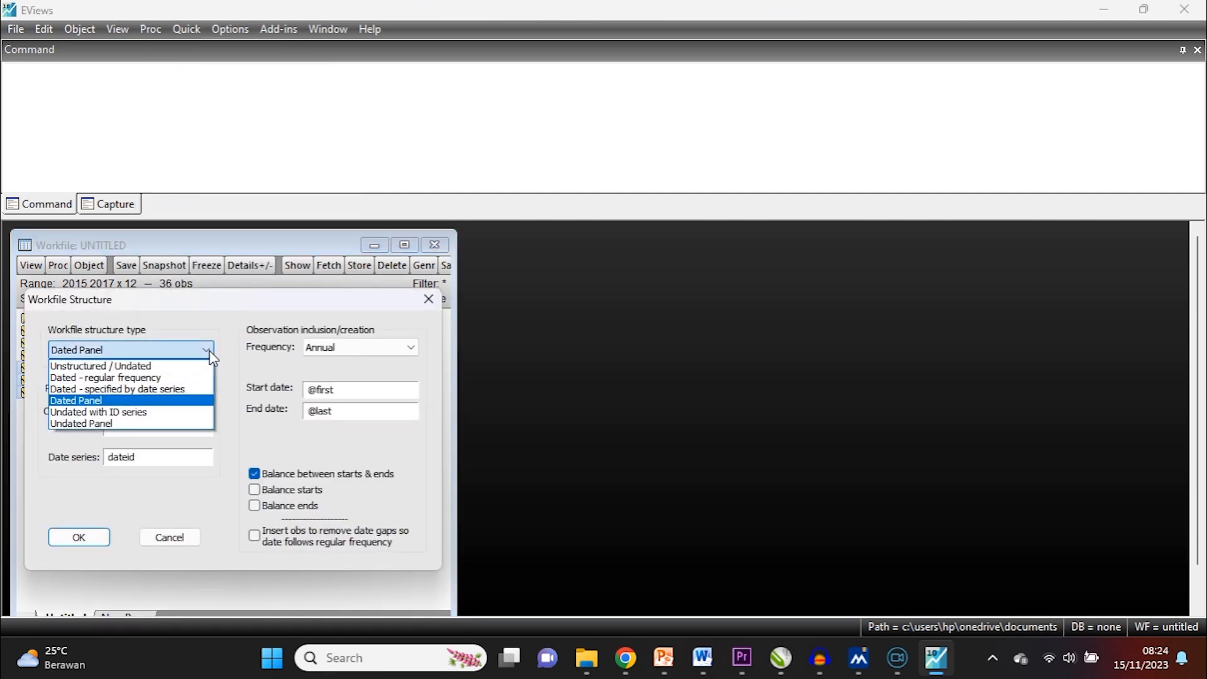
left_click(186, 366)
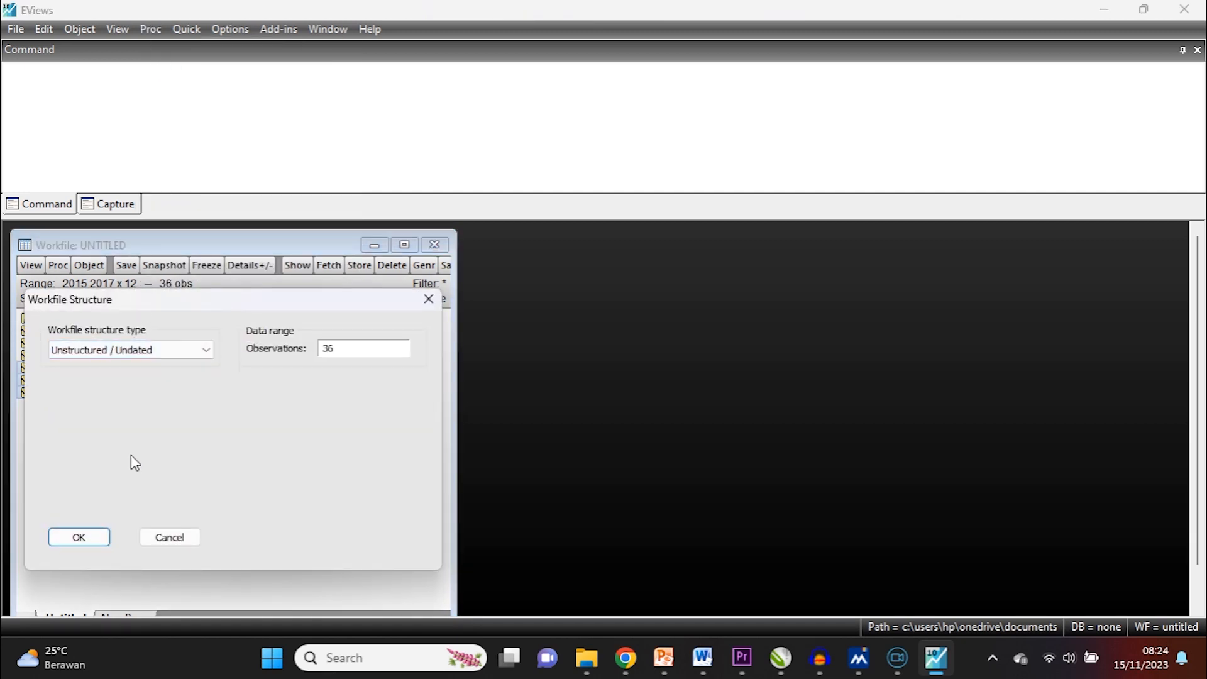
left_click(78, 538)
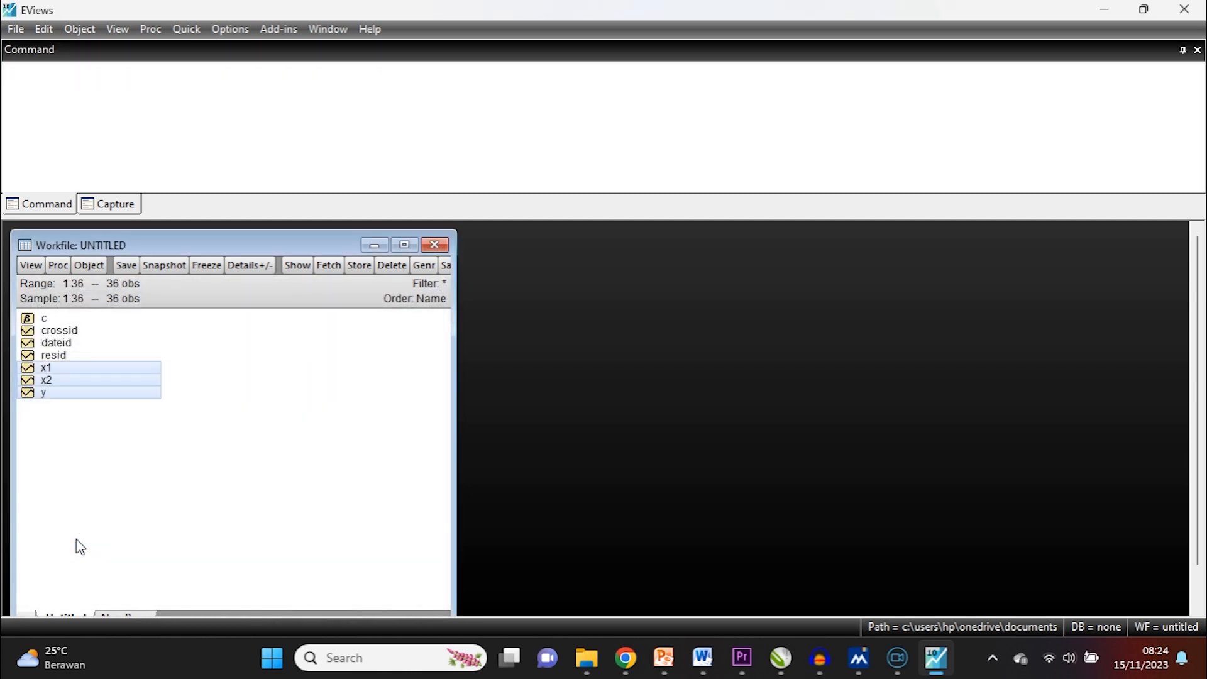
- Open the selected series x1, x2 and y together as a new equation in the undated workfile
right_click(70, 389)
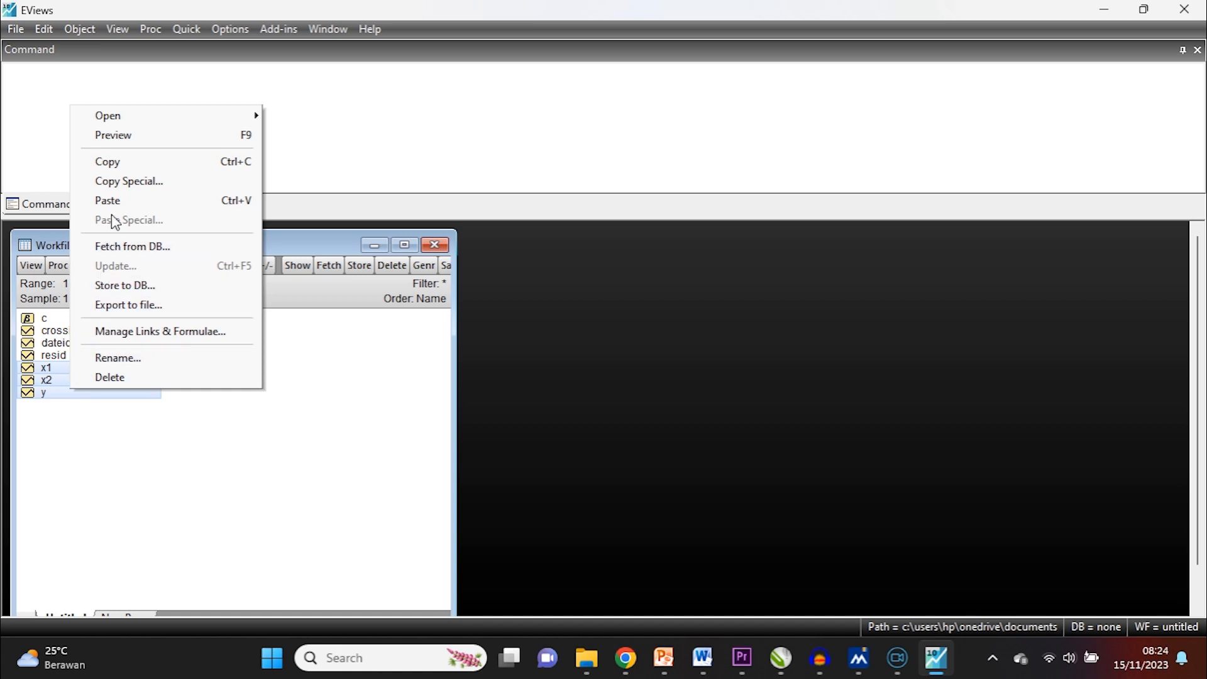
mouse_move(147, 119)
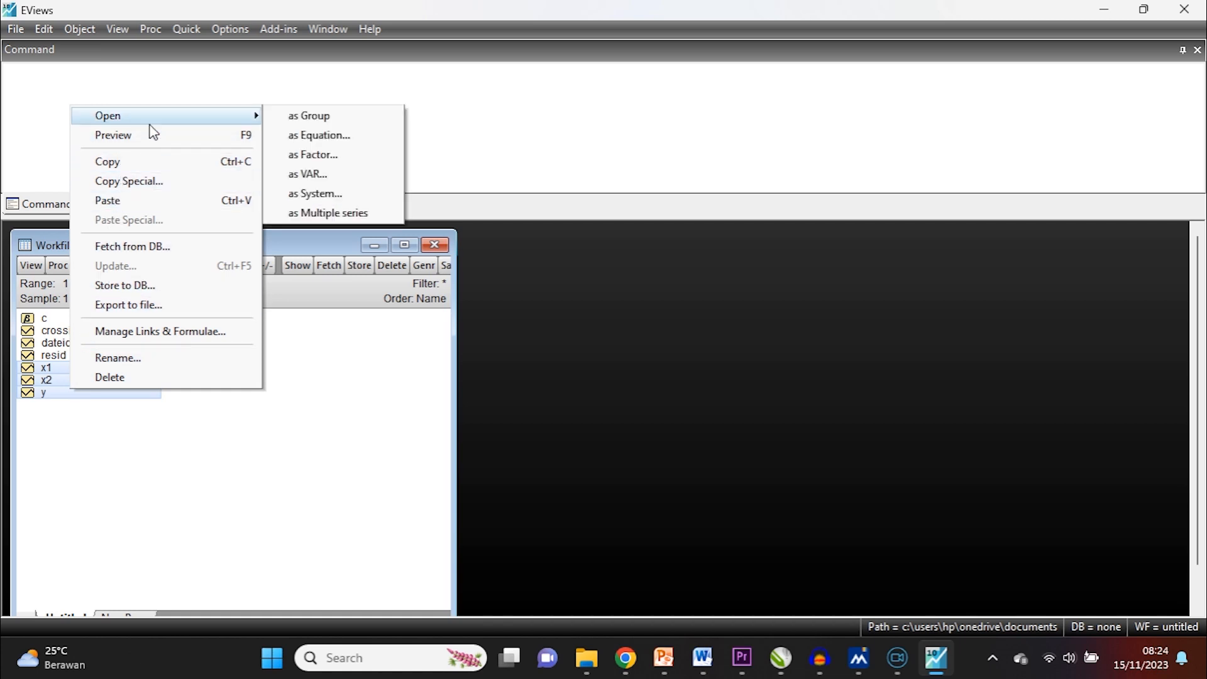
left_click(321, 136)
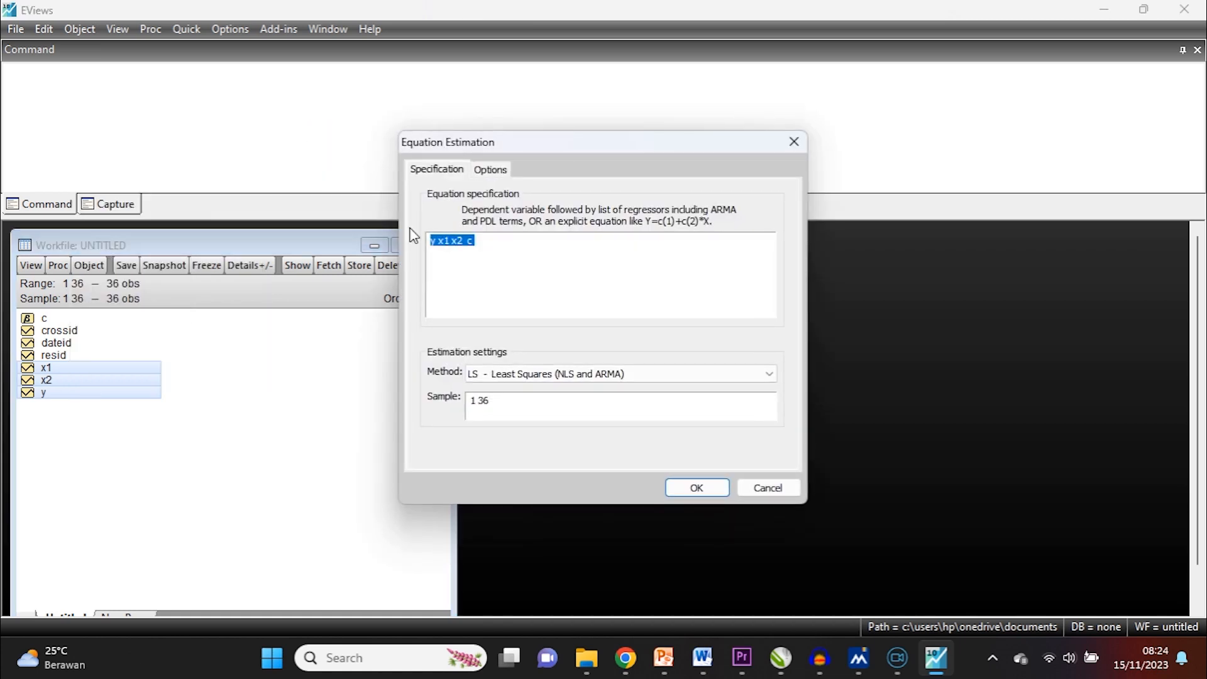
- Reorder the specification to y c x1 x2, estimate it with Least Squares over sample 1 36, and maximize the output
left_click(492, 239)
type("c")
key("BackSpace")
key("BackSpace")
key("Right")
type("c")
left_click(720, 490)
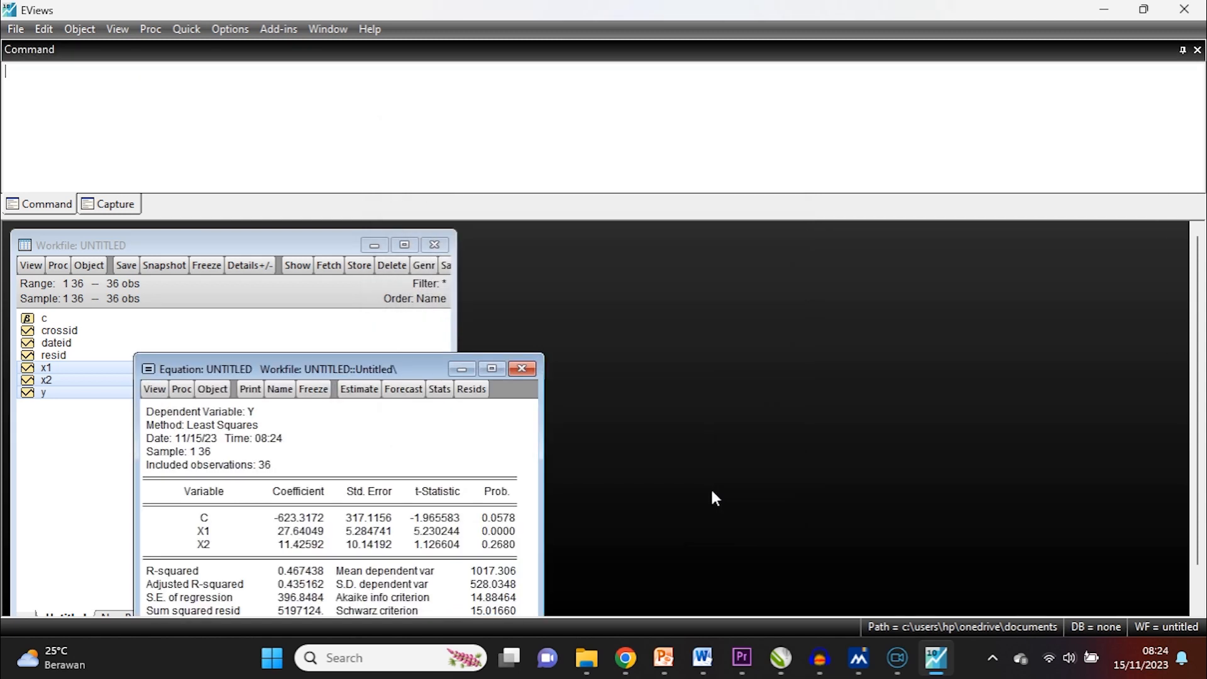
left_click(492, 368)
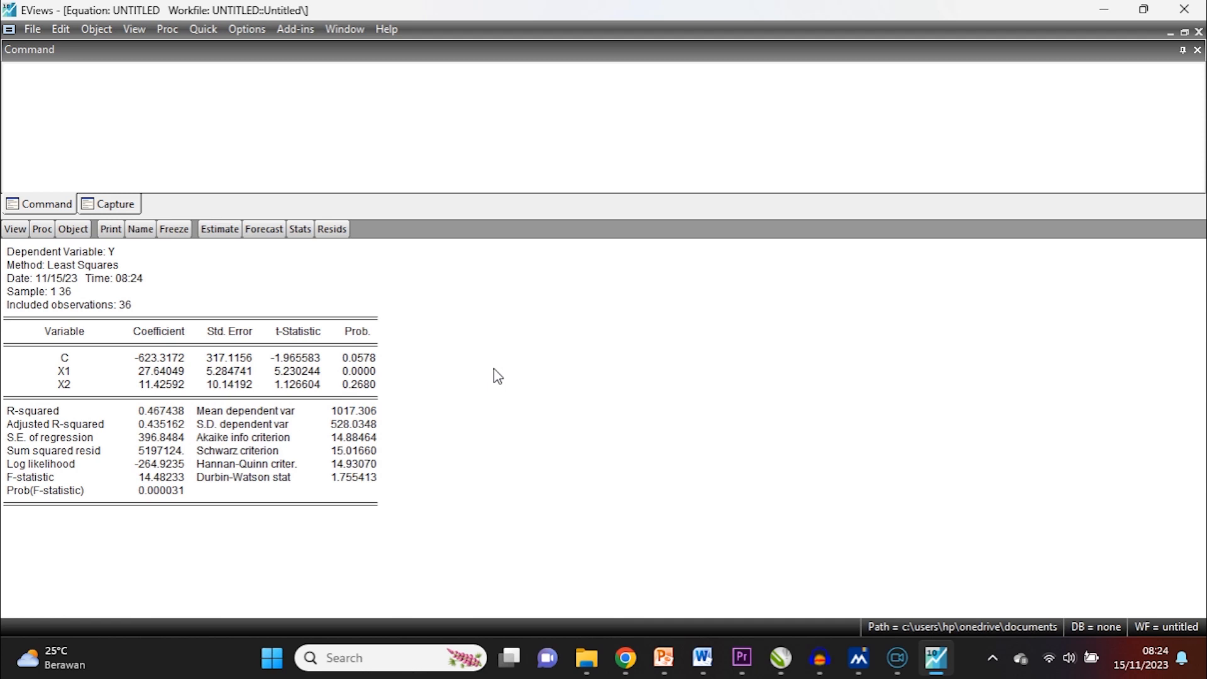
- Display the Variance Inflation Factors of the least squares equation to test for multicollinearity
left_click(14, 228)
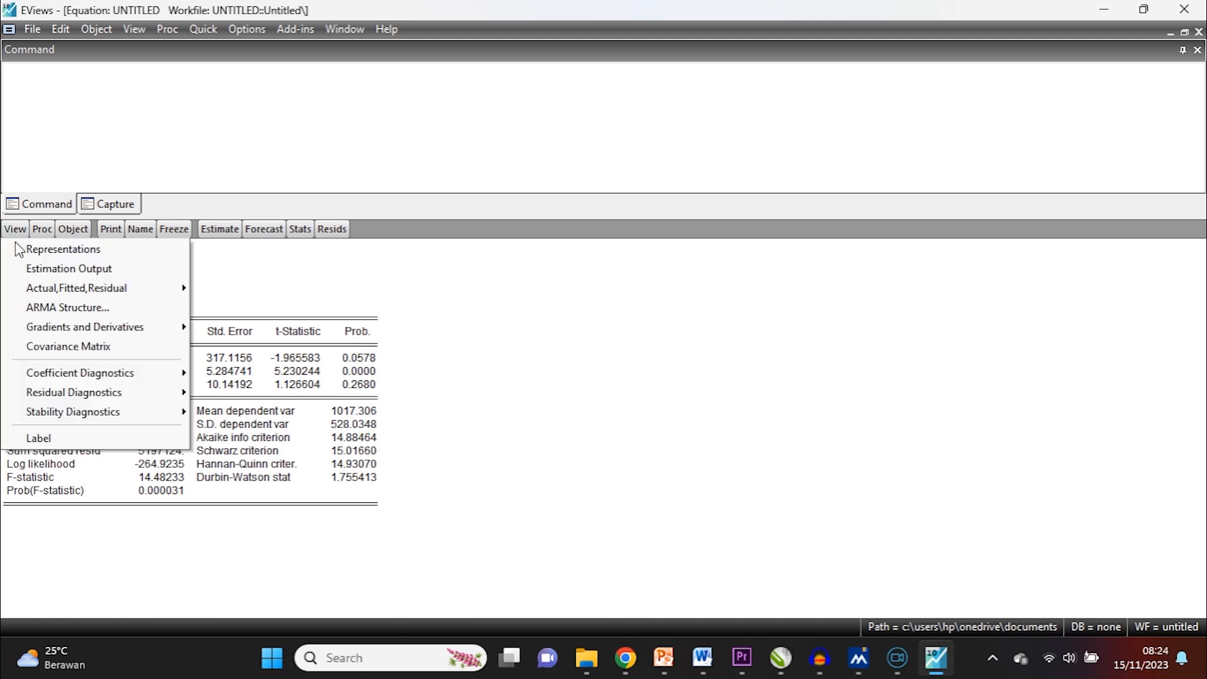
mouse_move(44, 372)
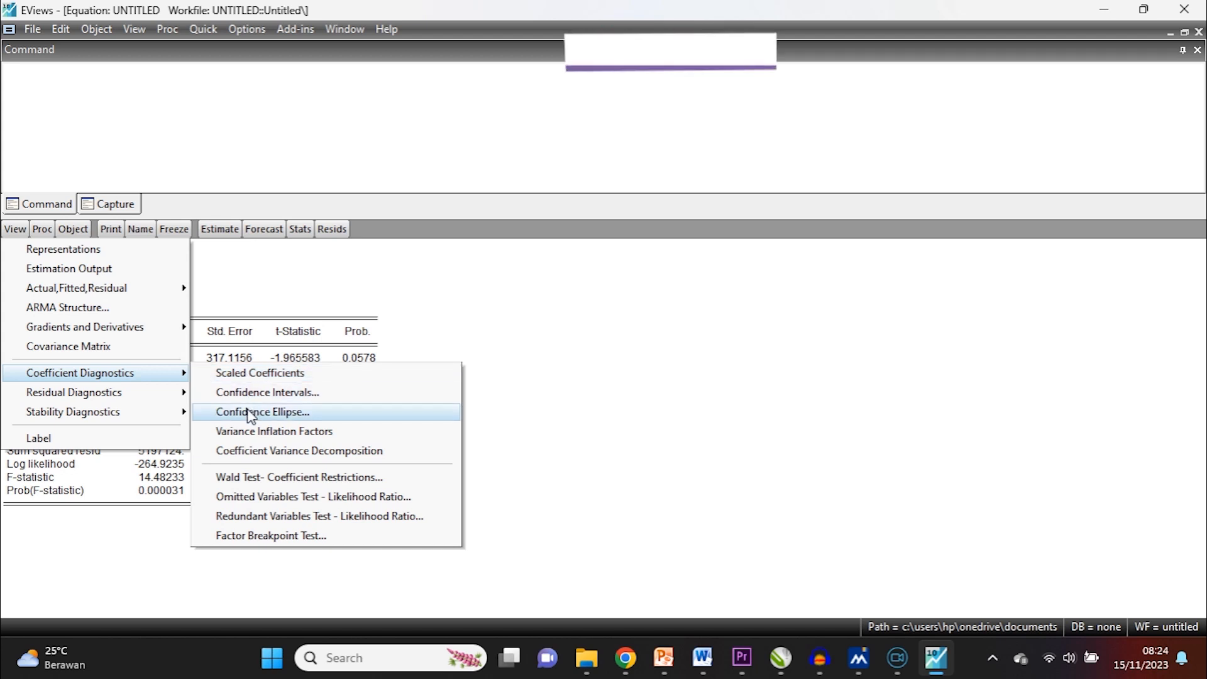
left_click(251, 433)
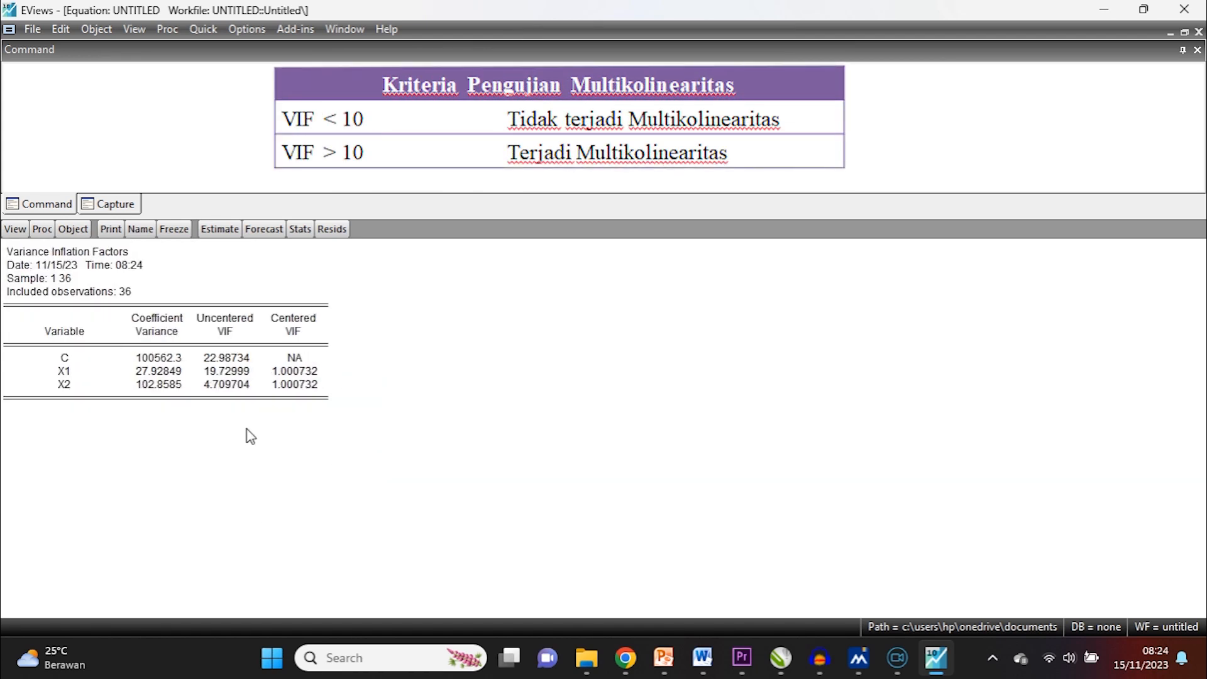
- Examine the centered VIF values of X1 and X2 against the multicollinearity limit of 10
left_click(227, 360)
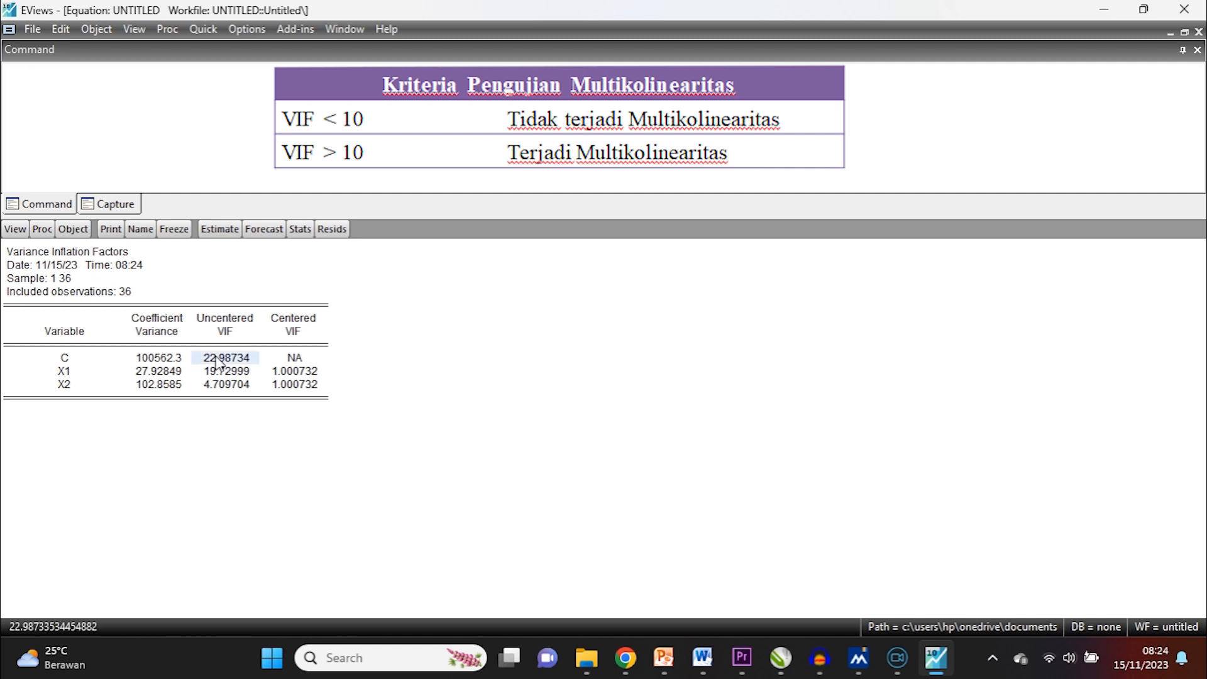
left_click(292, 372)
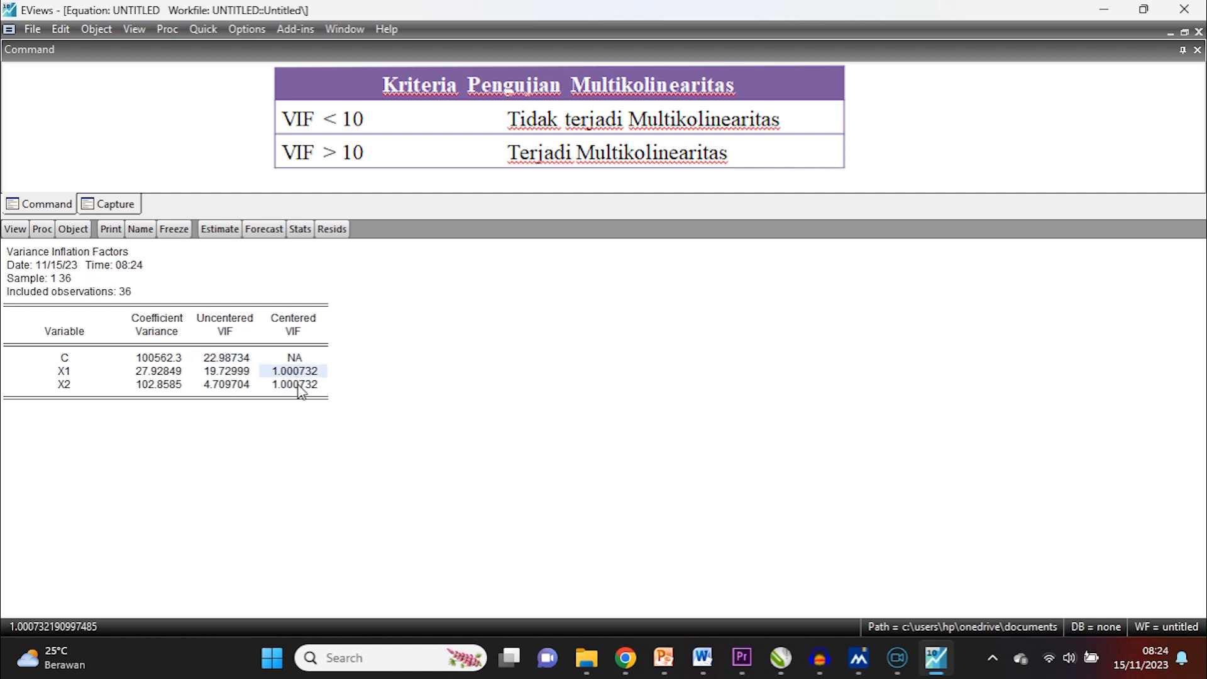
left_click(300, 385)
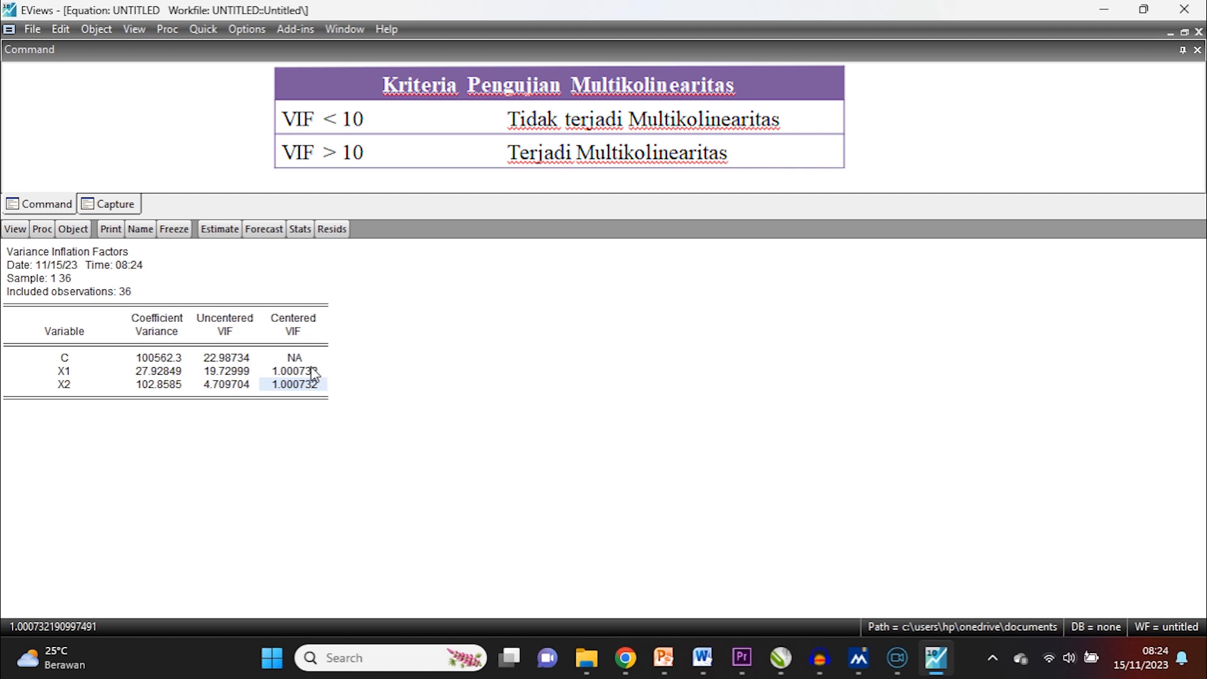
left_click(313, 373, "shift")
right_click(313, 373)
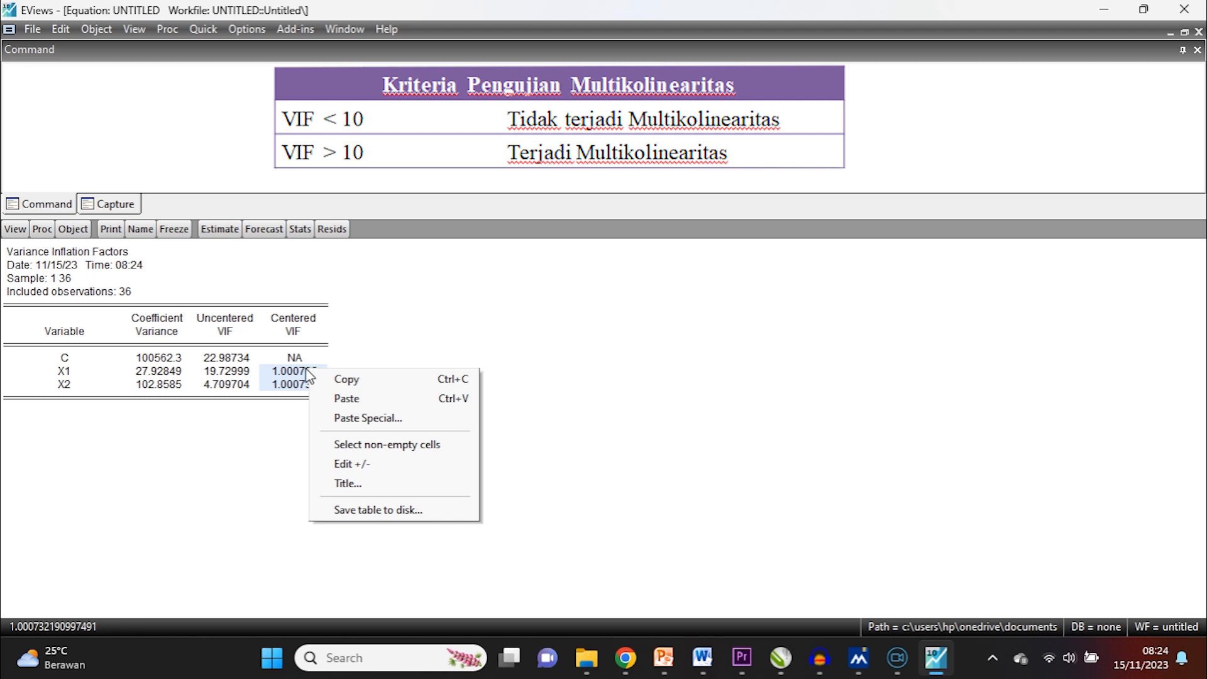
left_click(307, 375)
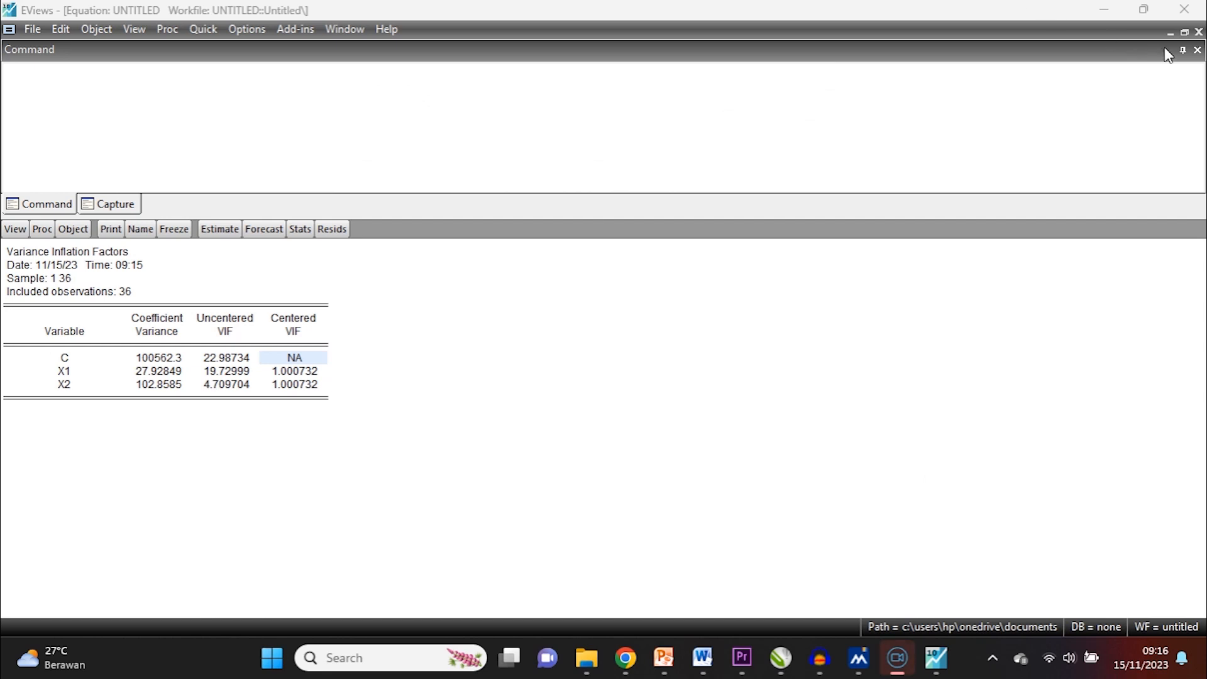
- Close the untitled equation showing the variance inflation factors and delete it
left_click(1184, 32)
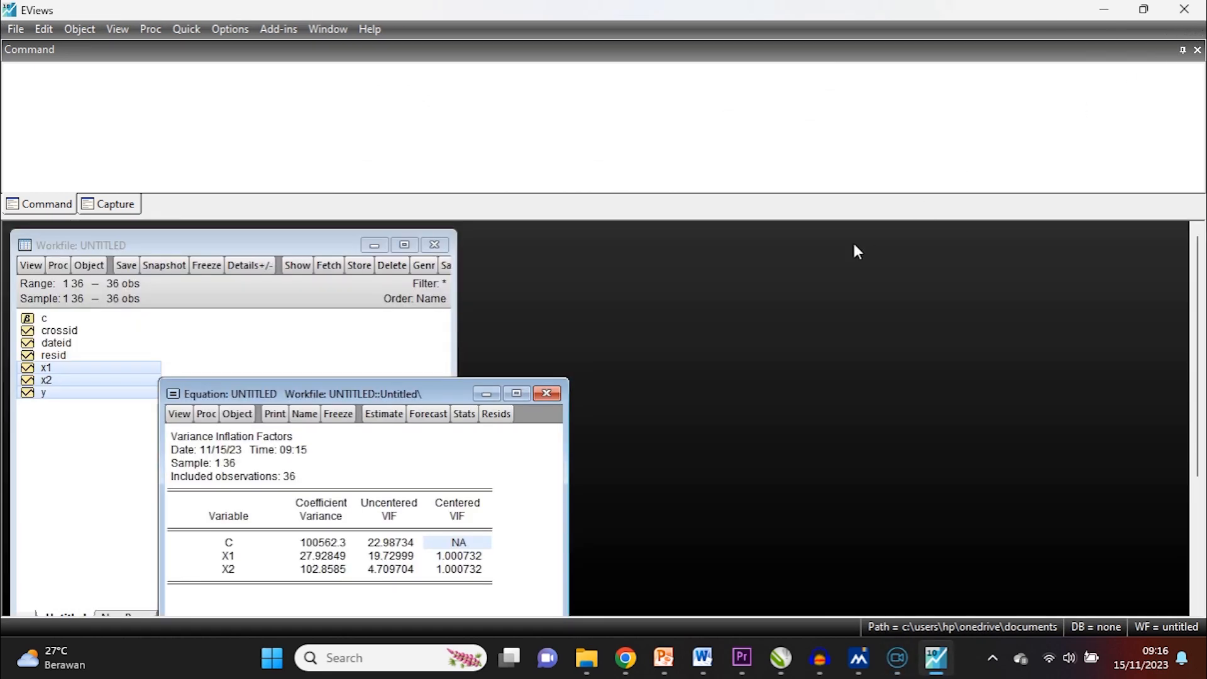
left_click(558, 393)
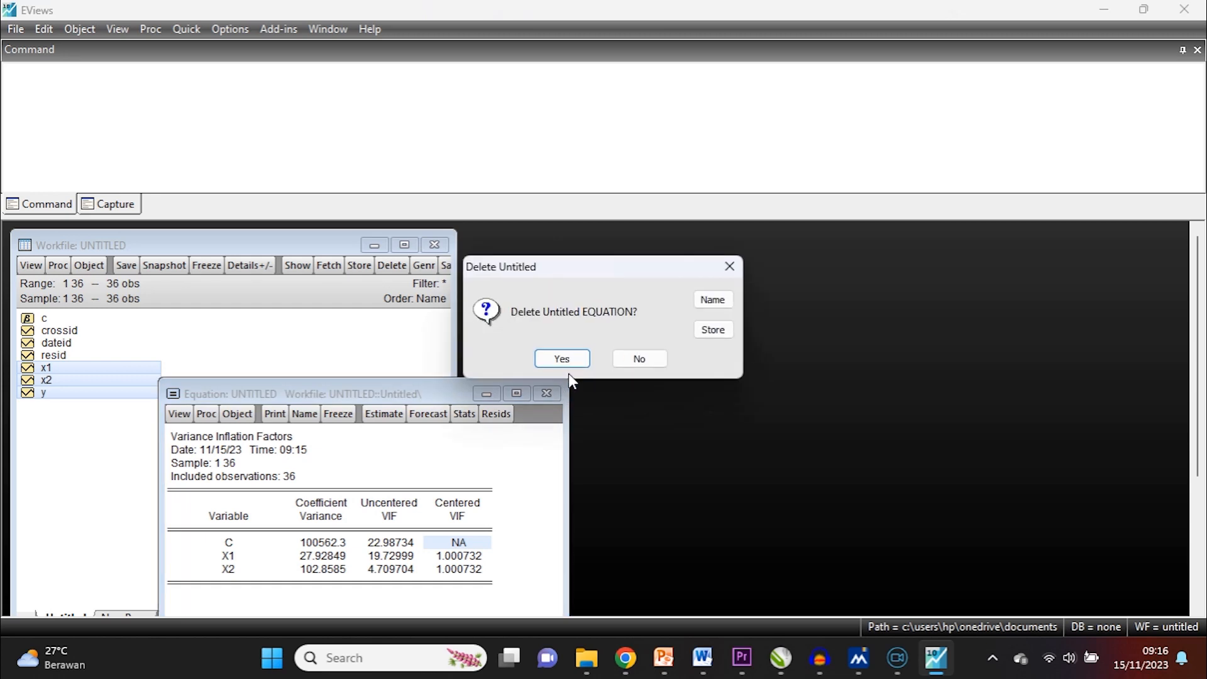
left_click(569, 358)
- Open x1, x2 and y as an equation again, estimate y c x1 x2 with Least Squares, and maximize the output
right_click(101, 368)
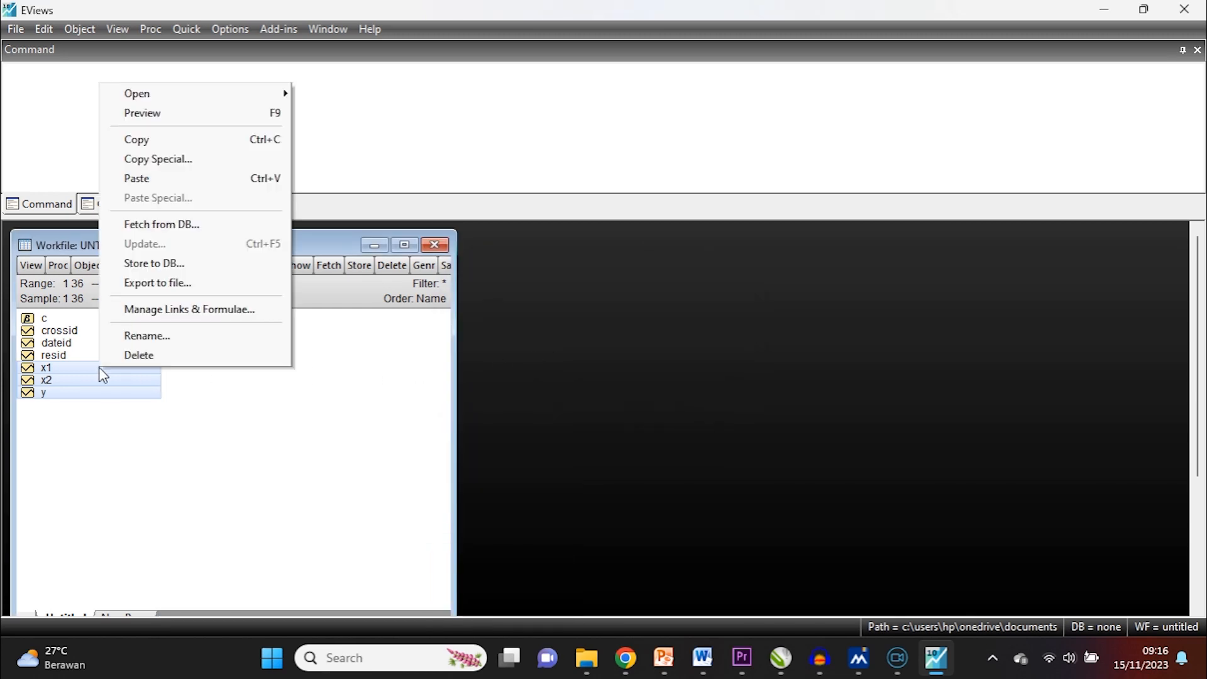
mouse_move(205, 97)
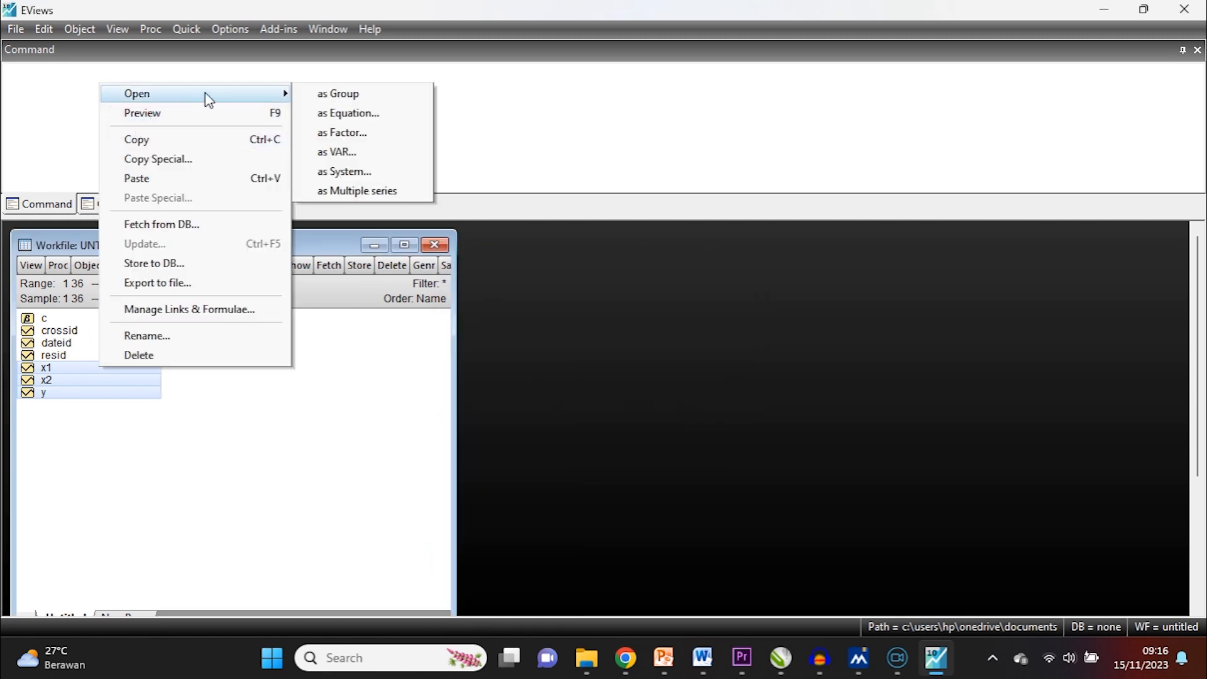
left_click(340, 113)
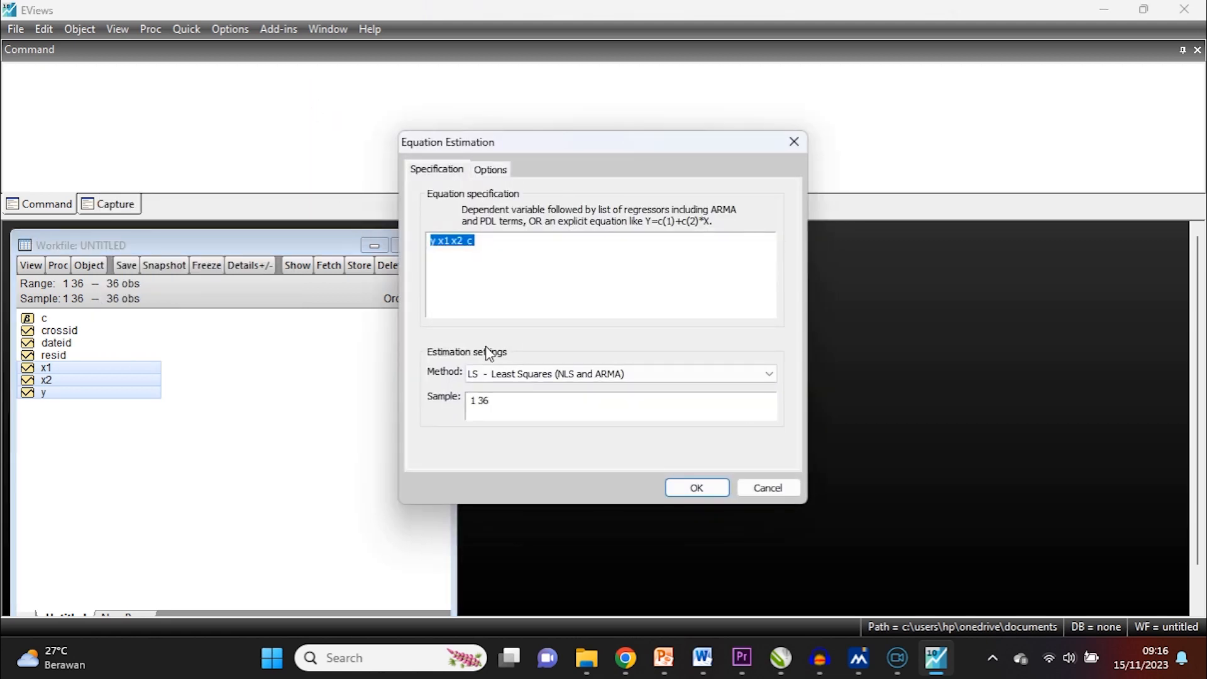
left_click(565, 242)
key("BackSpace")
type("c")
left_click(679, 485)
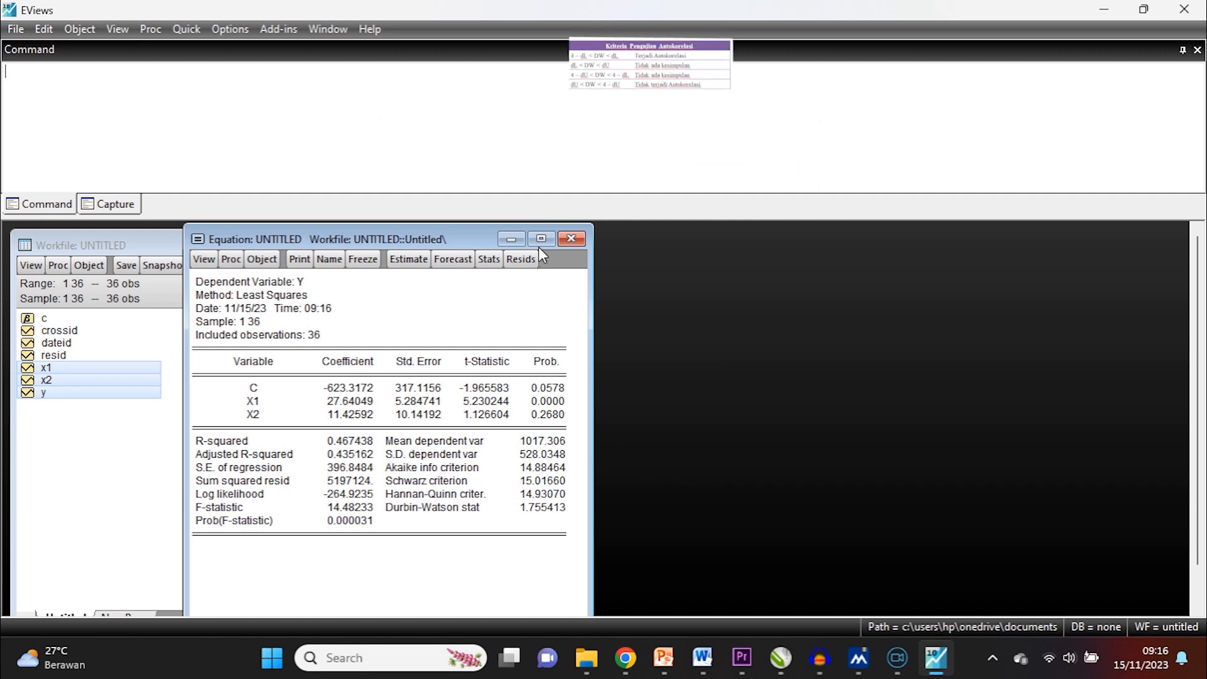
left_click(541, 239)
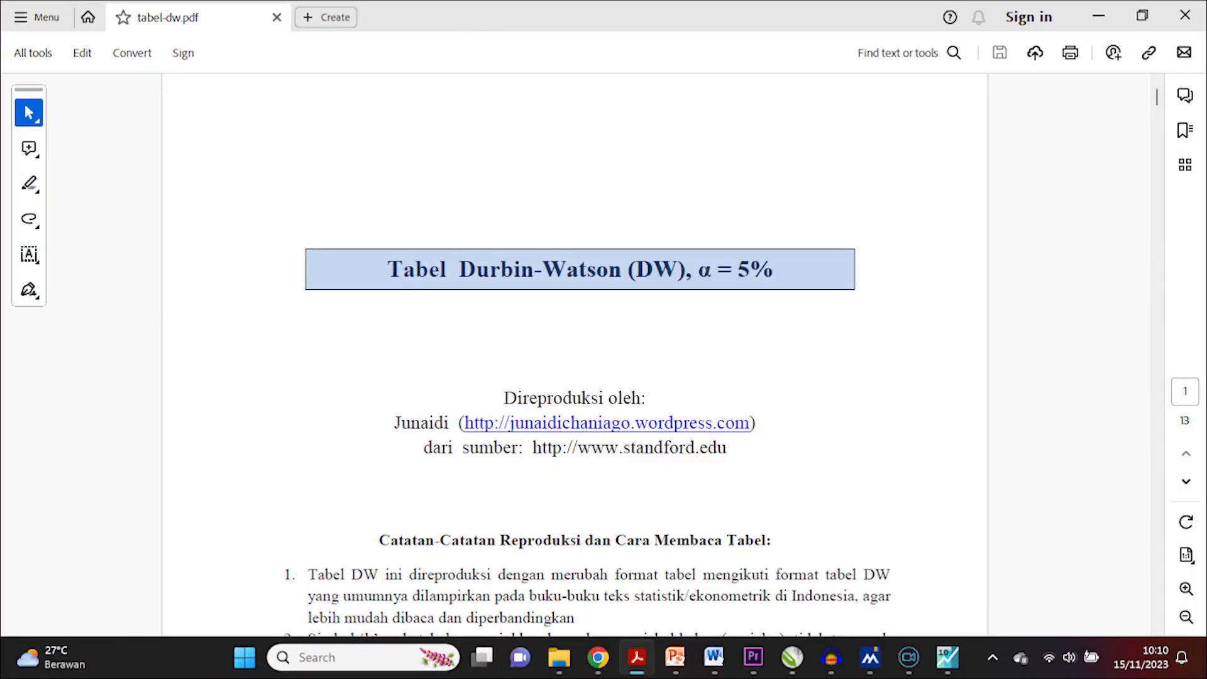
- Switch to Adobe Acrobat and consult the 5% Durbin-Watson table in tabel-dw.pdf for the autocorrelation test
scroll(574, 354, "down", 10)
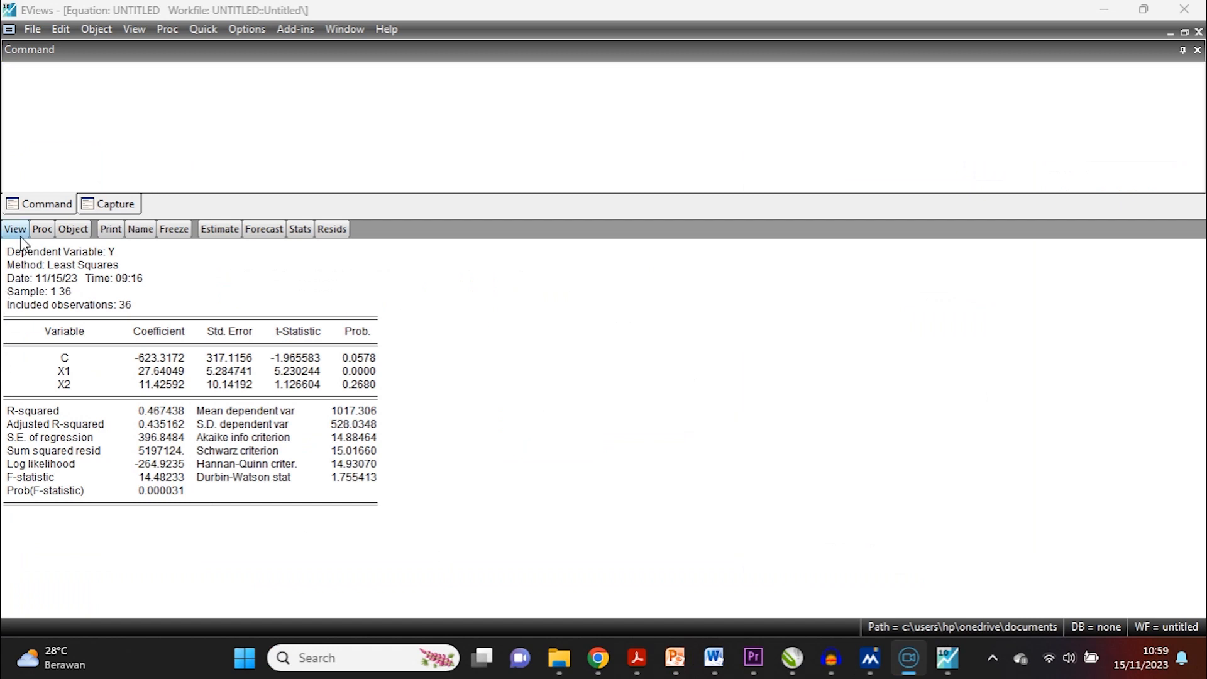
- Return to EViews and run the Glejser heteroskedasticity test on the equation with regressors c x1 x2
left_click(20, 231)
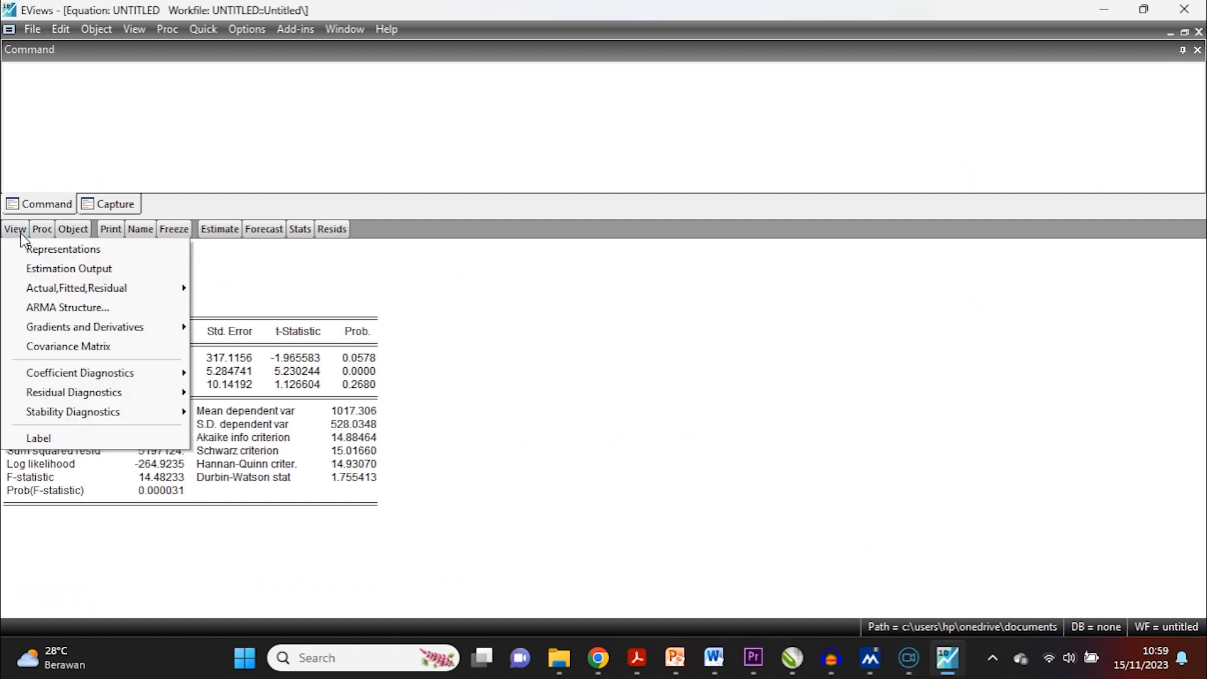
mouse_move(84, 395)
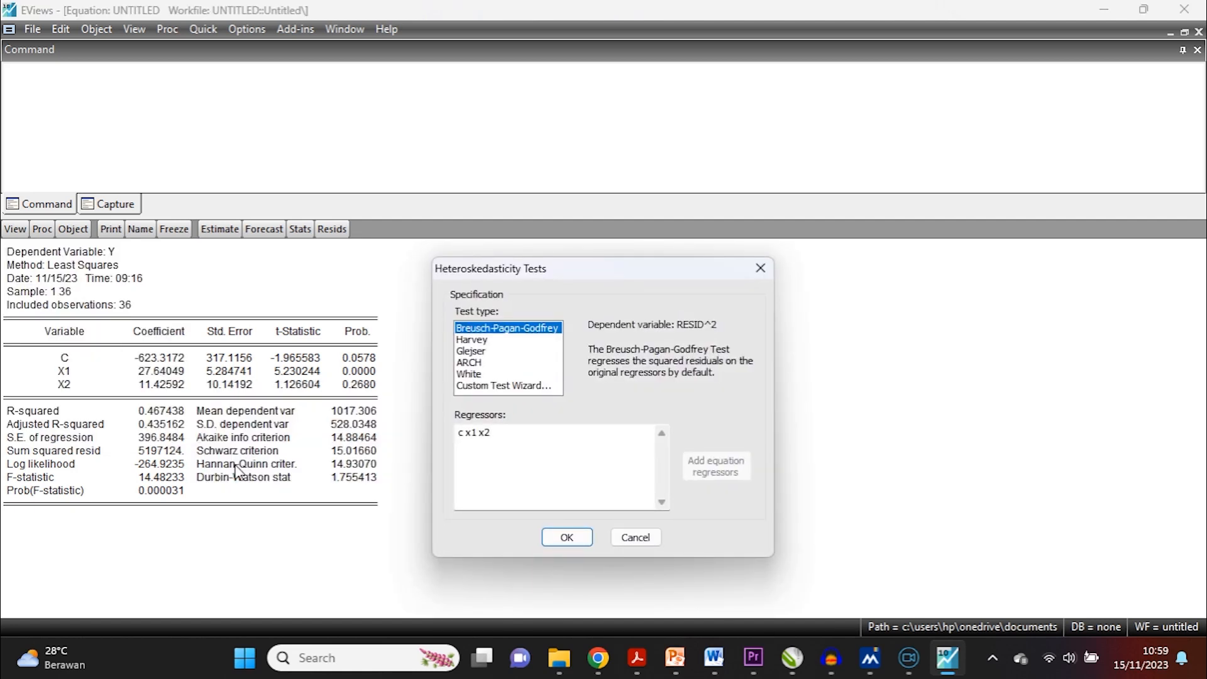
left_click(476, 352)
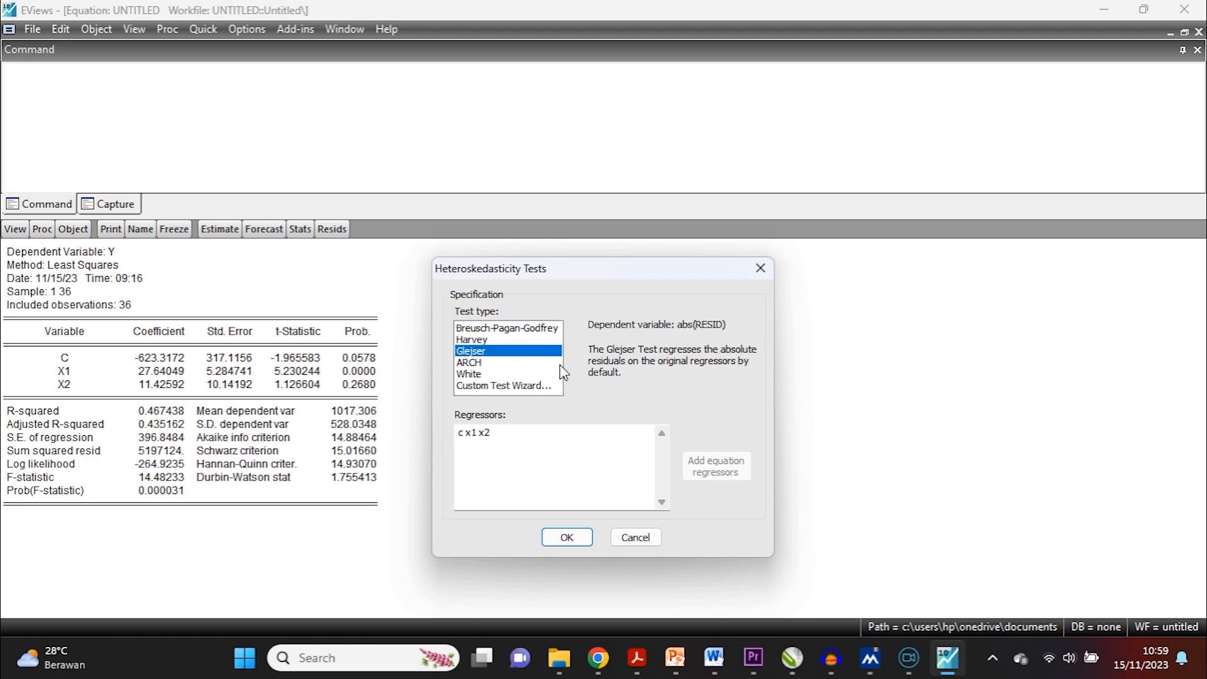
left_click(567, 535)
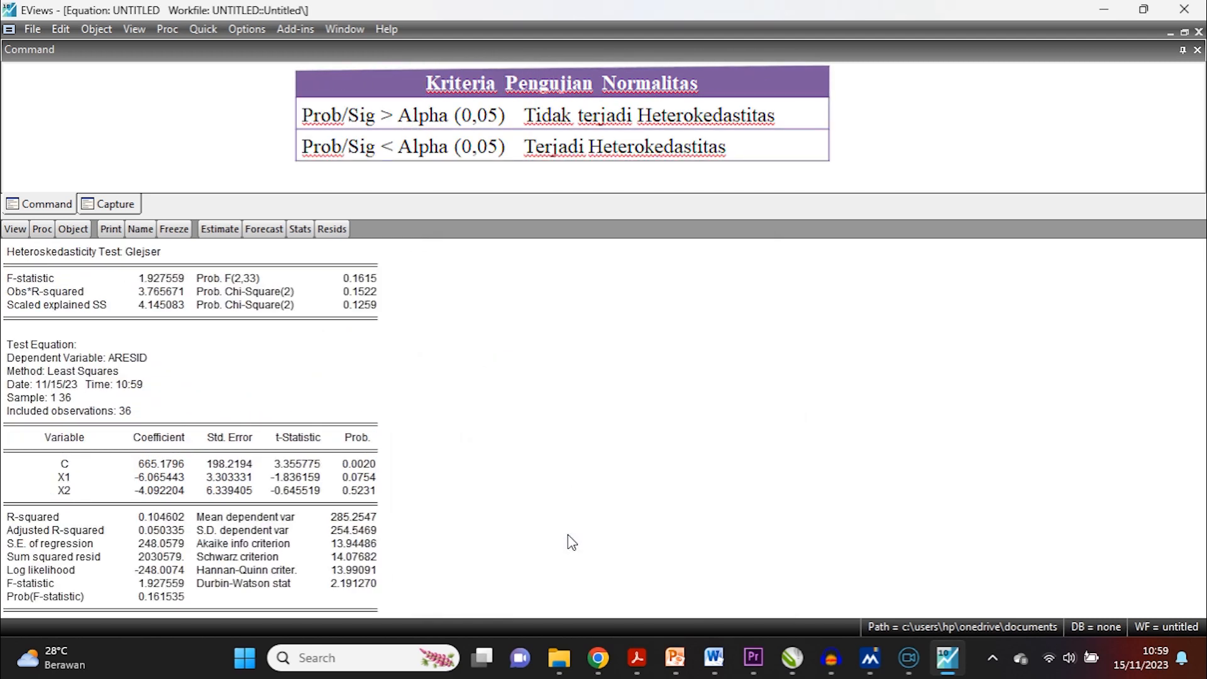